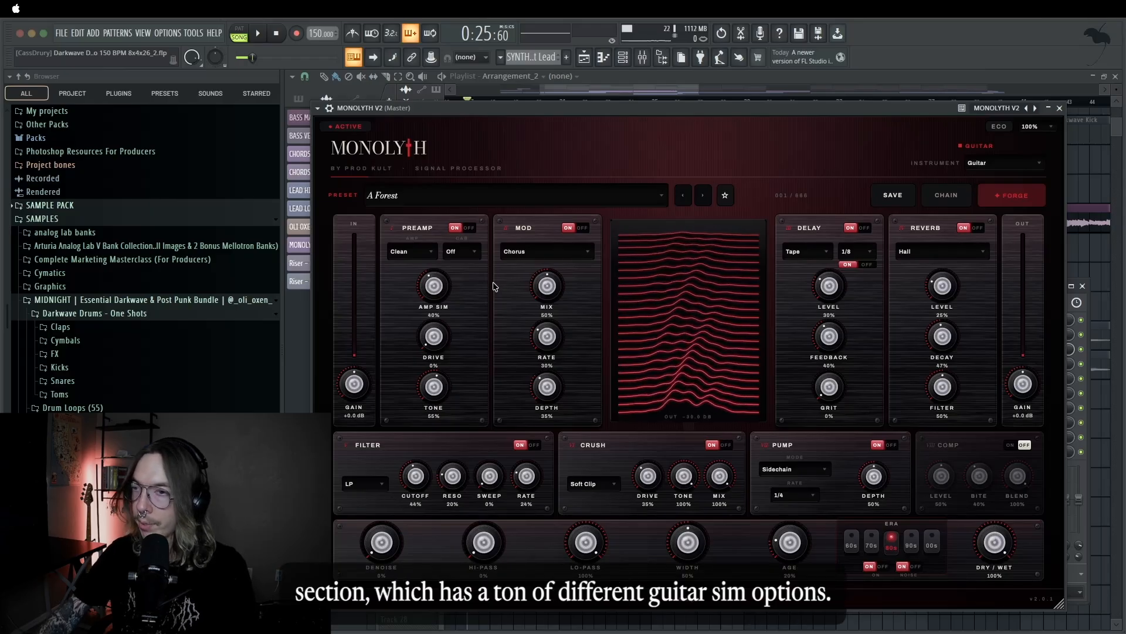
Review the available amp models in the Preamp section and the effect types in the Mod section.
left_click(430, 260)
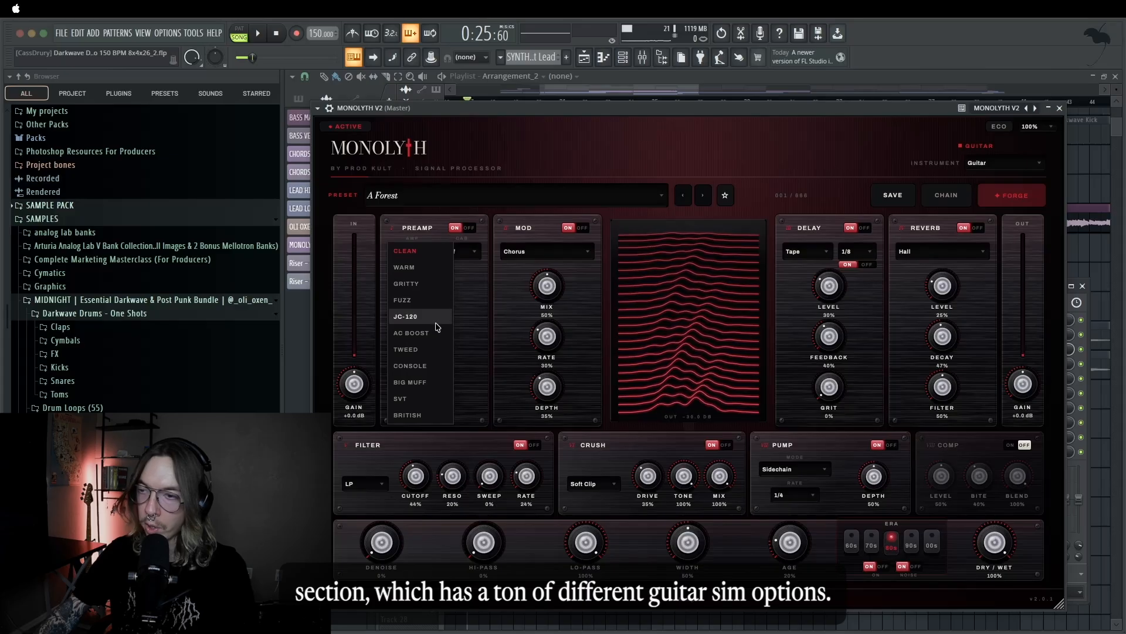
left_click(470, 322)
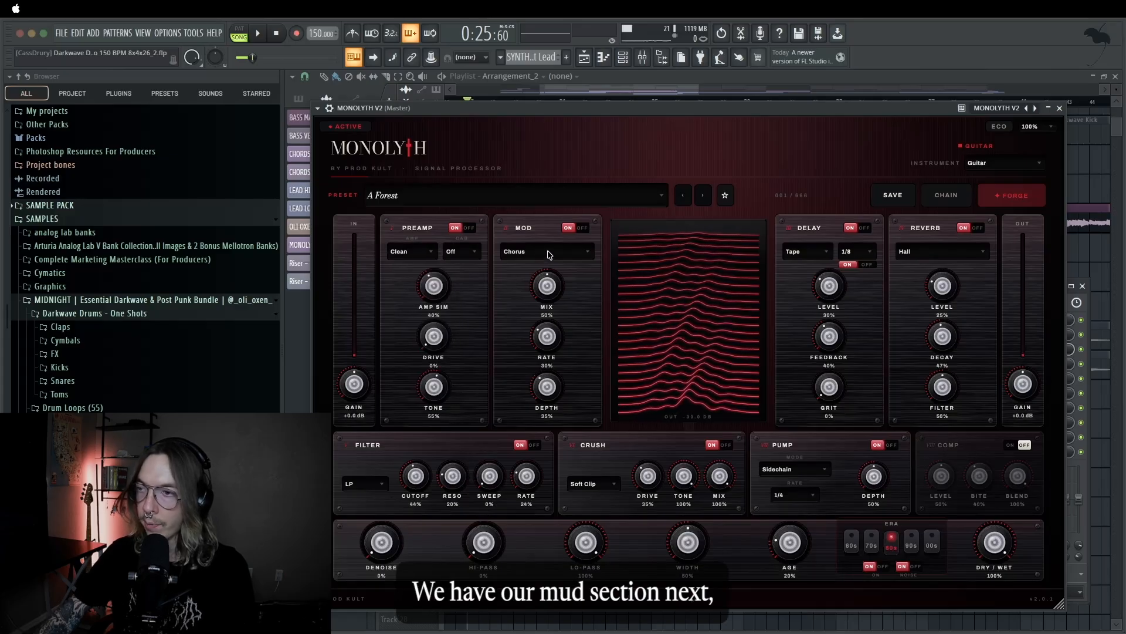
left_click(549, 254)
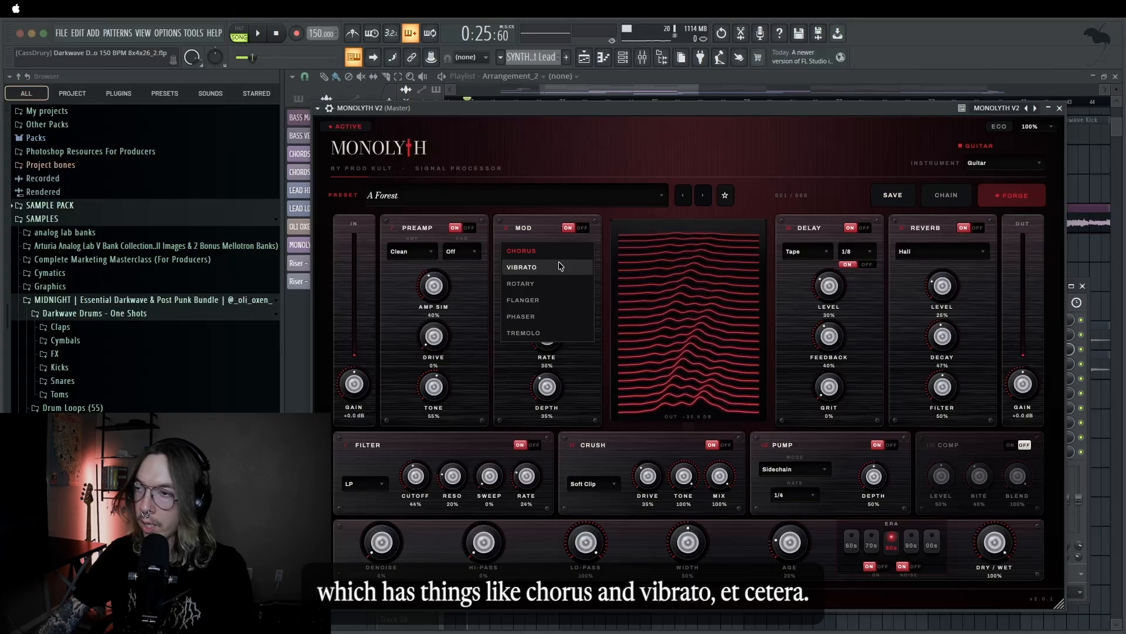
Look through the delay types and set the reverb type to Reverse.
left_click(820, 252)
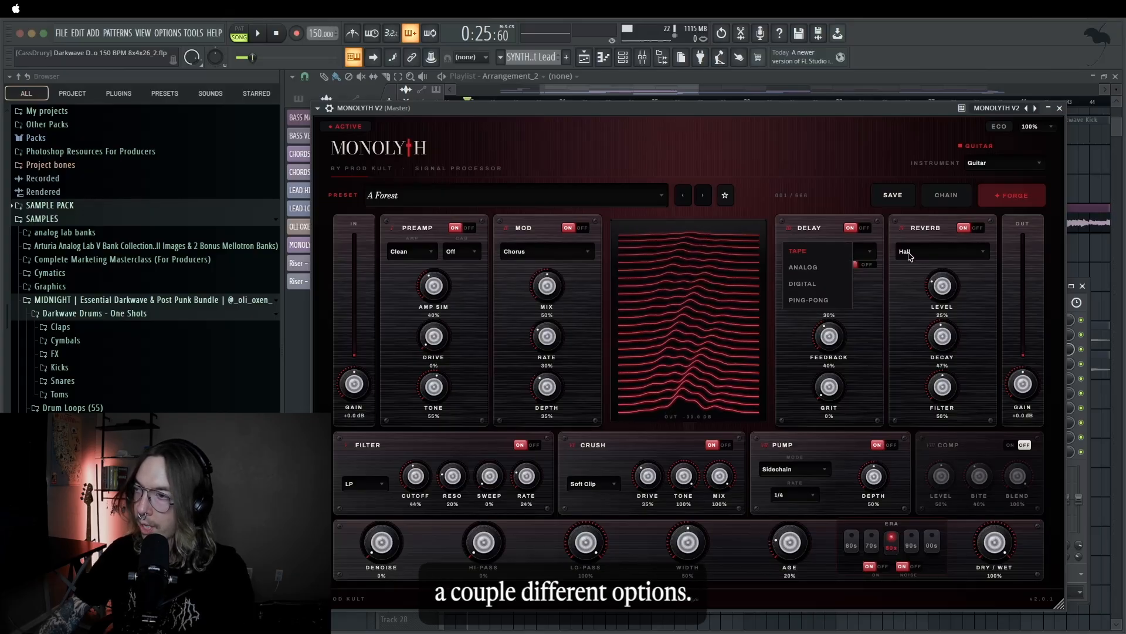
left_click(941, 254)
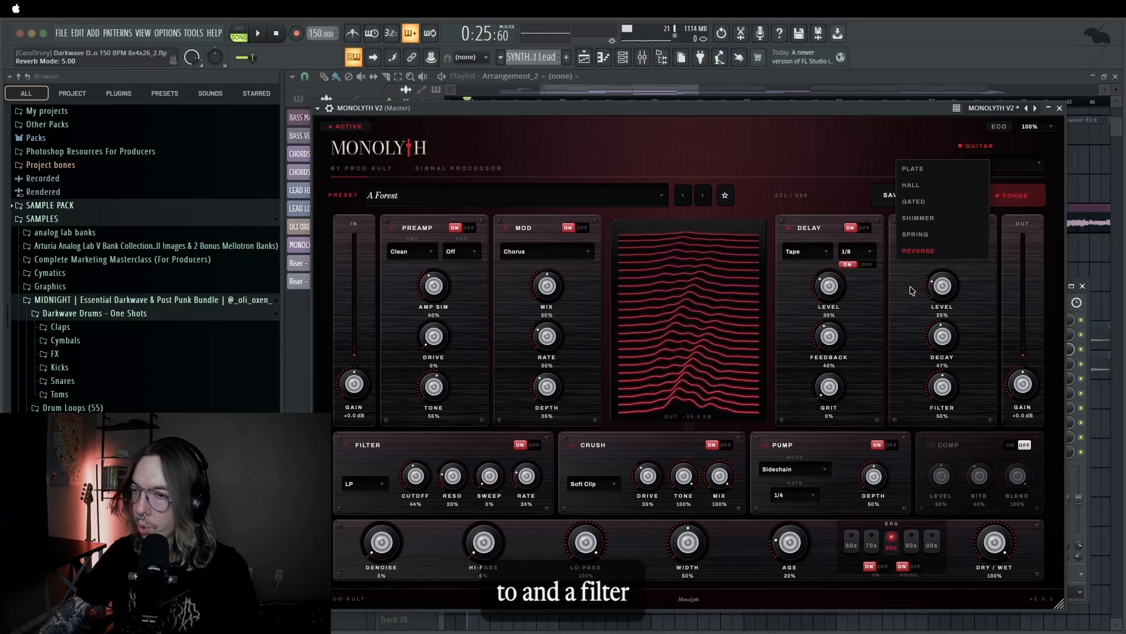
left_click(479, 451)
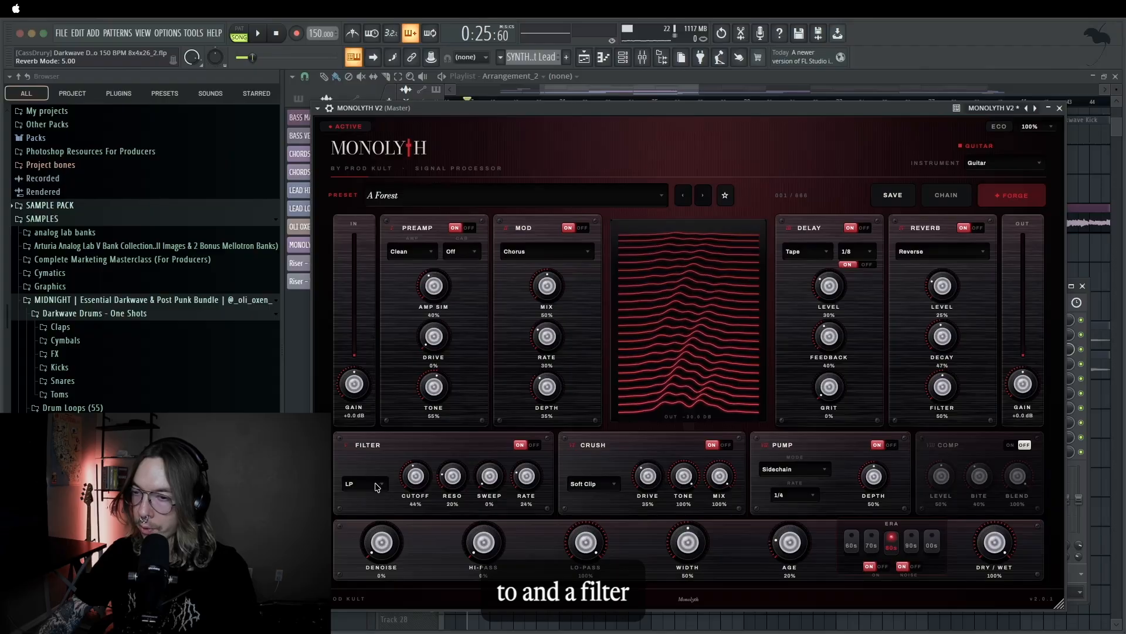
Review the filter types, the Crush distortion types and the Pump modes without changing them.
left_click(378, 483)
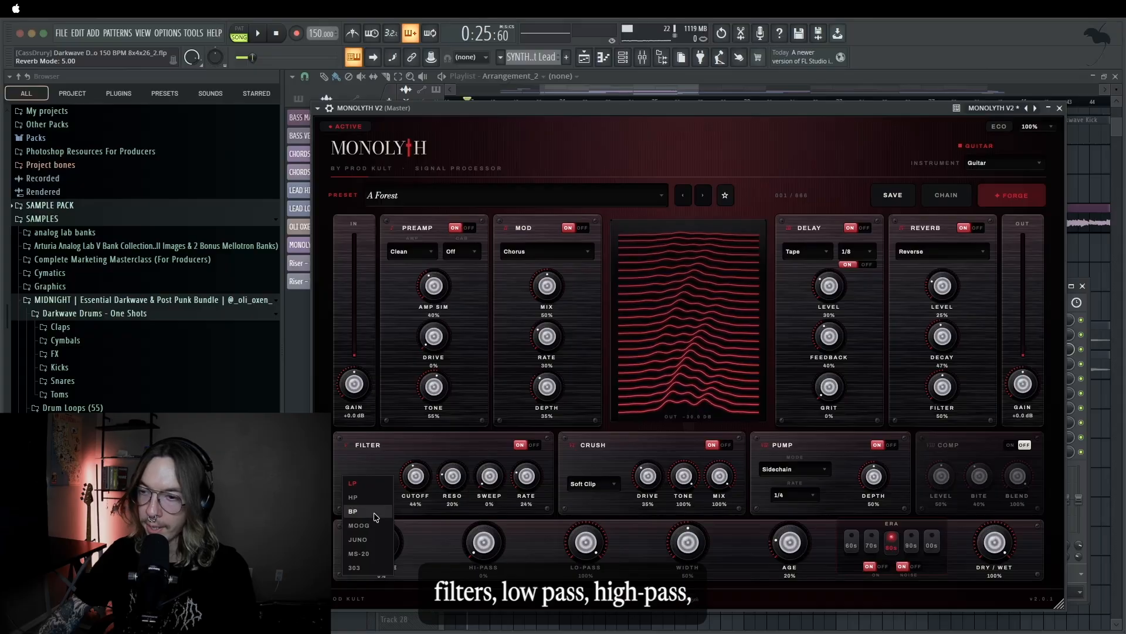
left_click(459, 445)
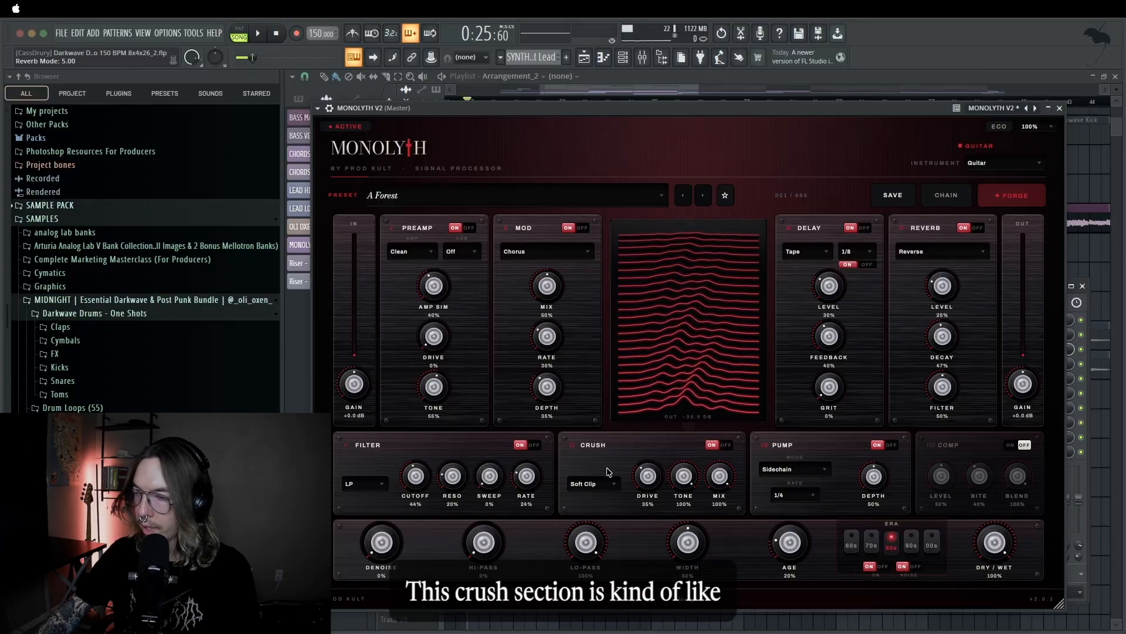
left_click(603, 485)
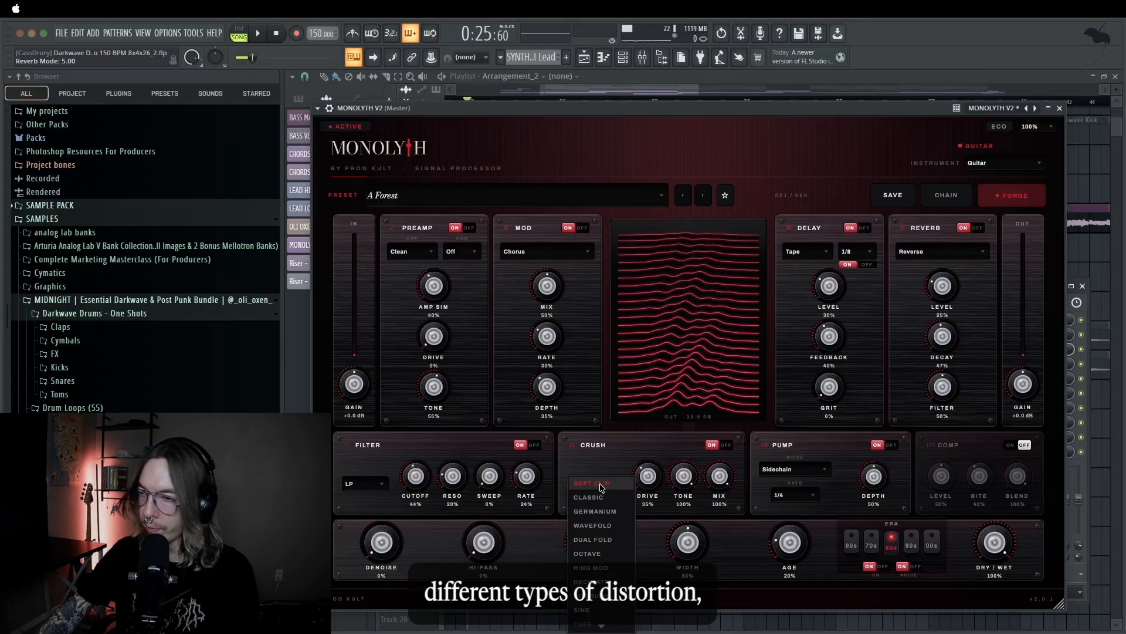
scroll(602, 528, "down", 2)
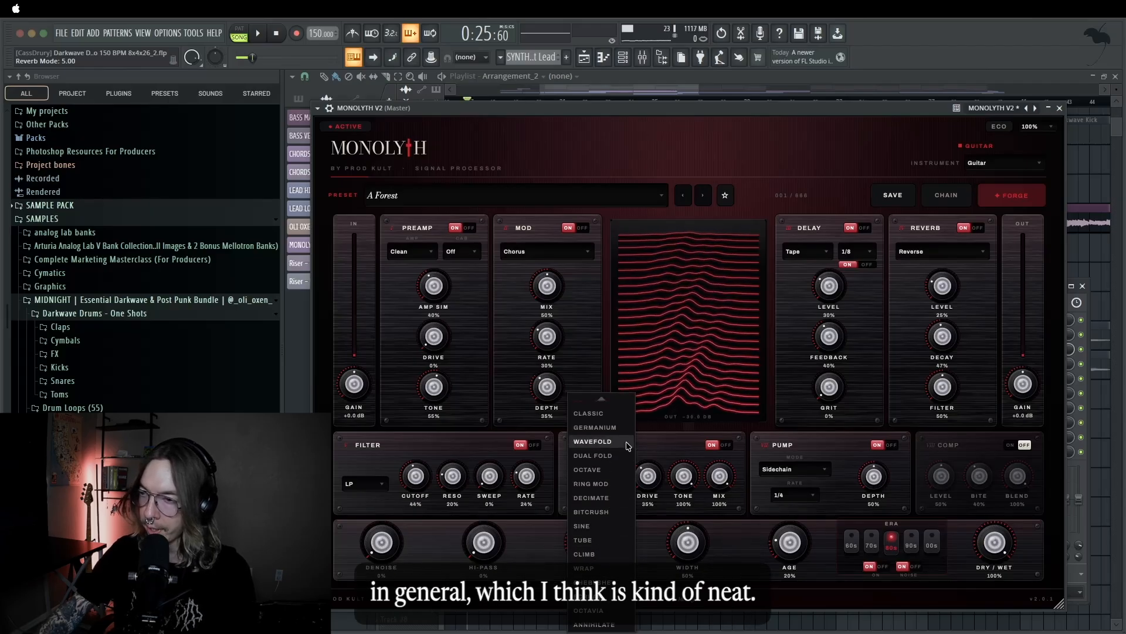
key("Escape")
left_click(800, 469)
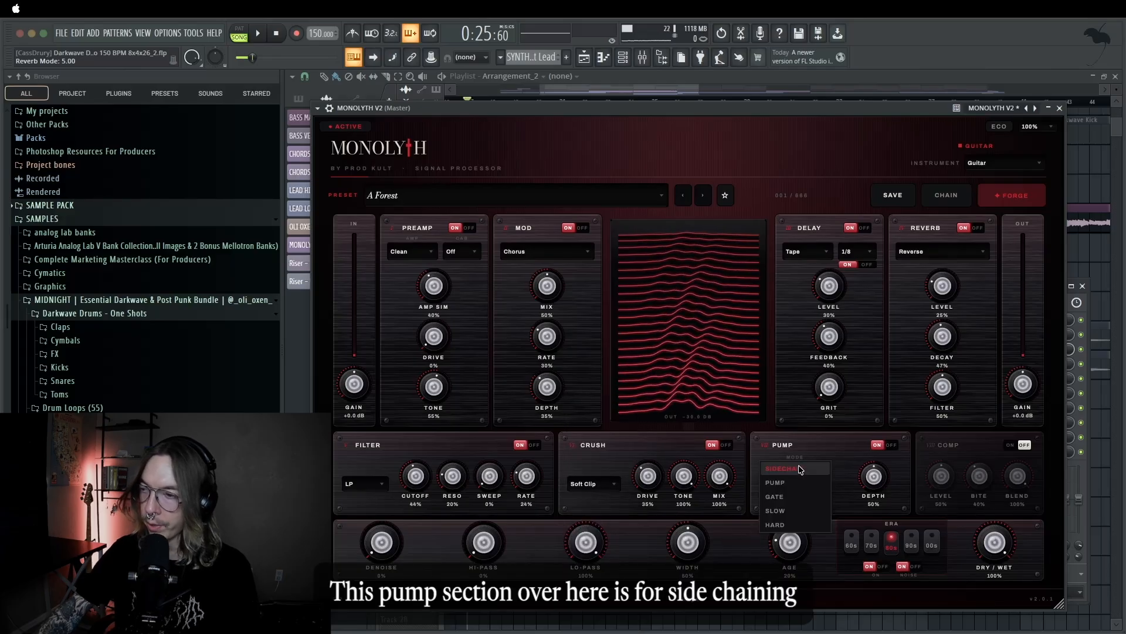
key("Escape")
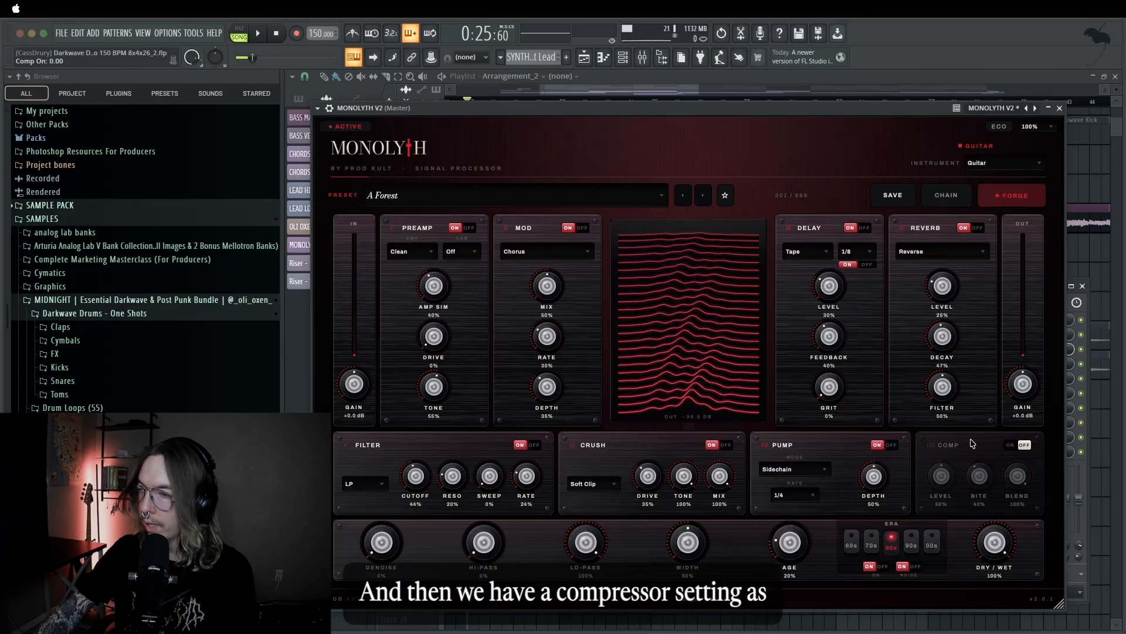
Turn on the Comp section and switch the Era noise off and on again.
left_click(1014, 448)
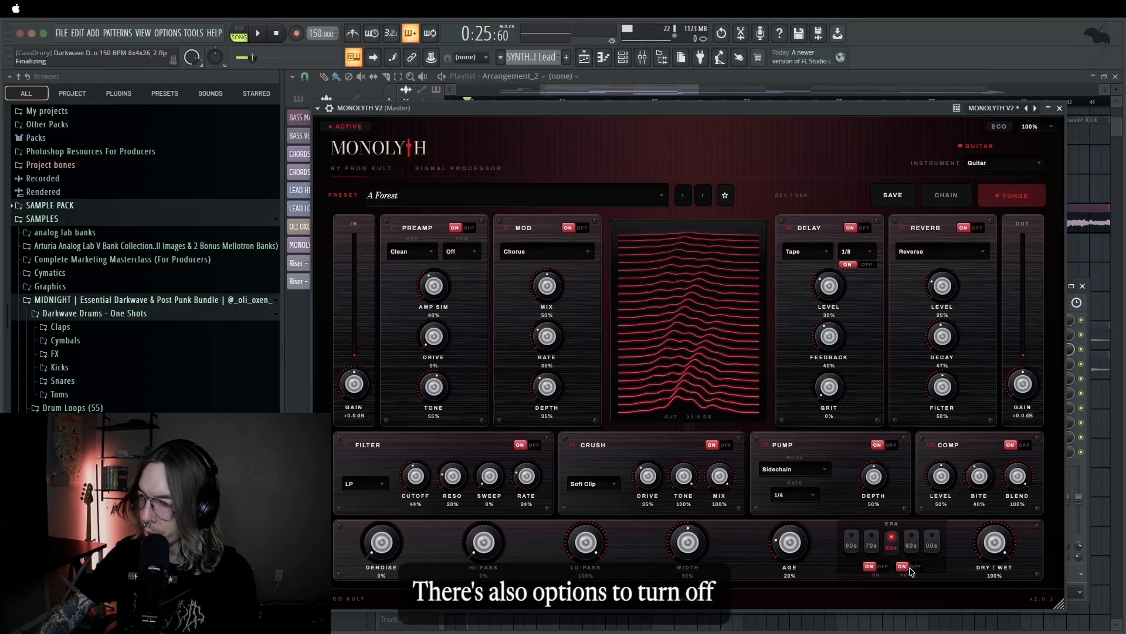
left_click(911, 568)
left_click(911, 567)
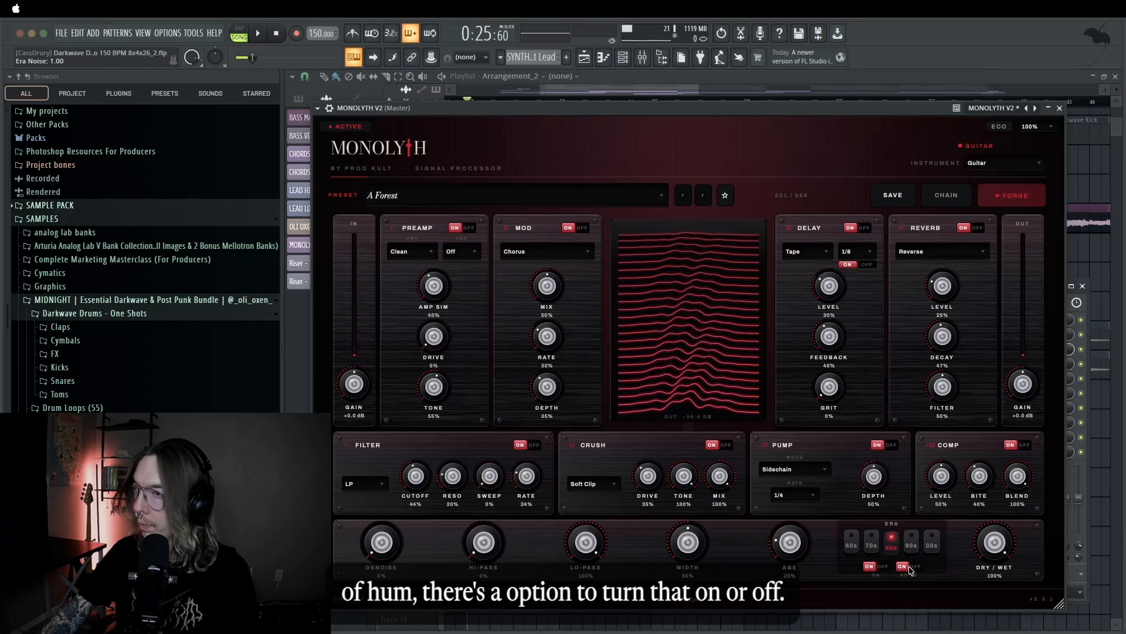
Review the instrument types, keeping Guitar, and open the Forge section.
left_click(1018, 165)
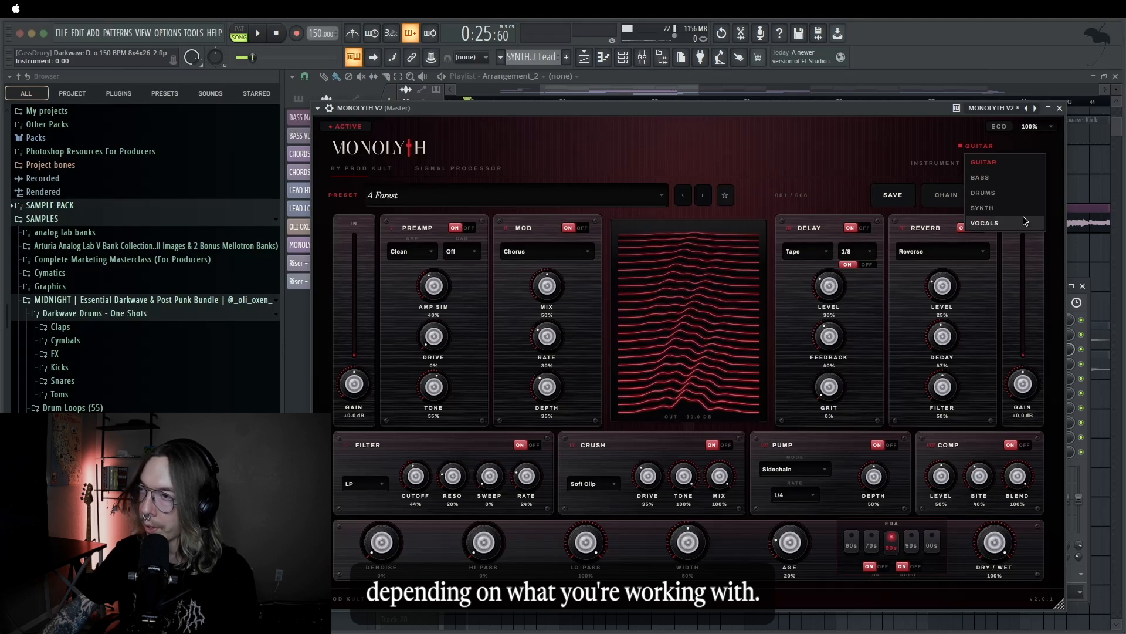
left_click(1022, 162)
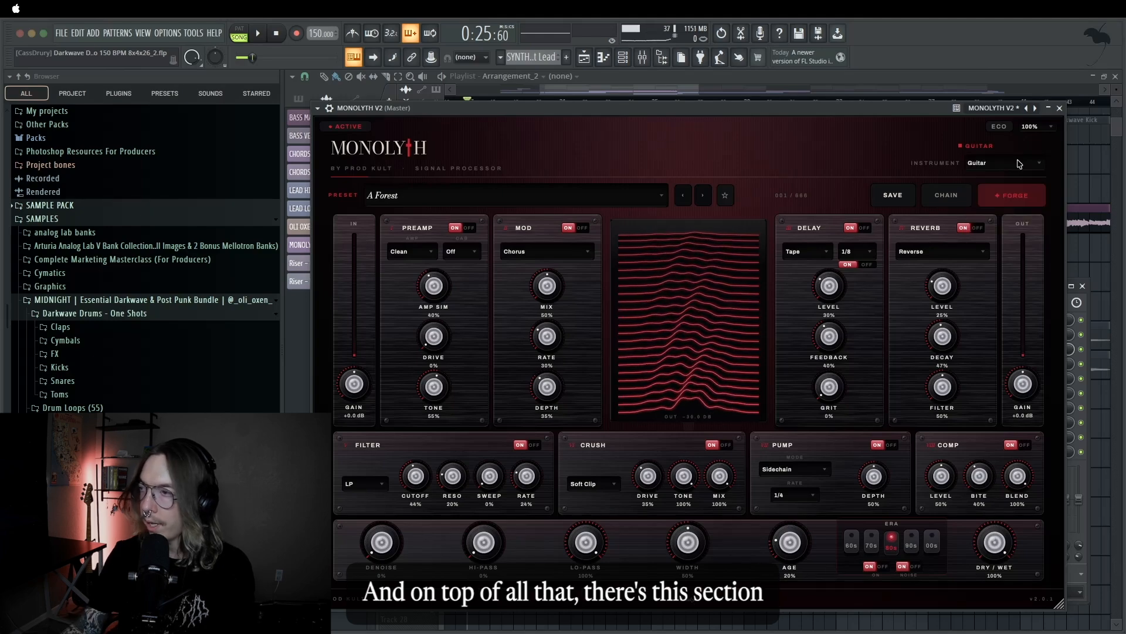
left_click(1028, 193)
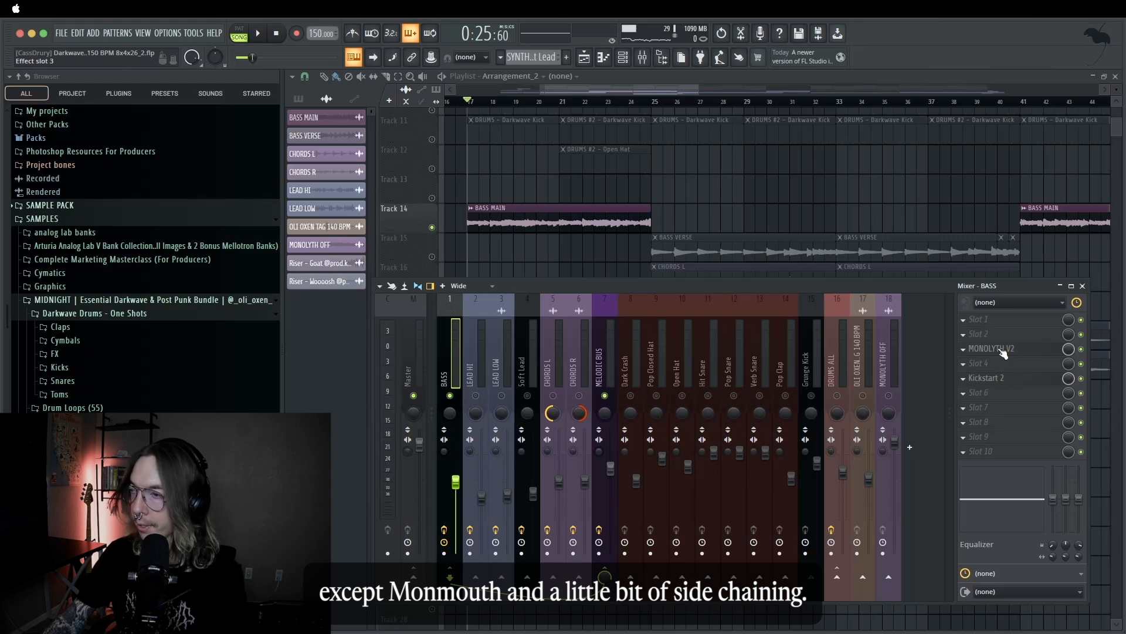
Inspect Kickstart 2 and MONOLYTH V2 on the BASS mixer channel and audition the BASS MAIN clip.
left_click(1009, 381)
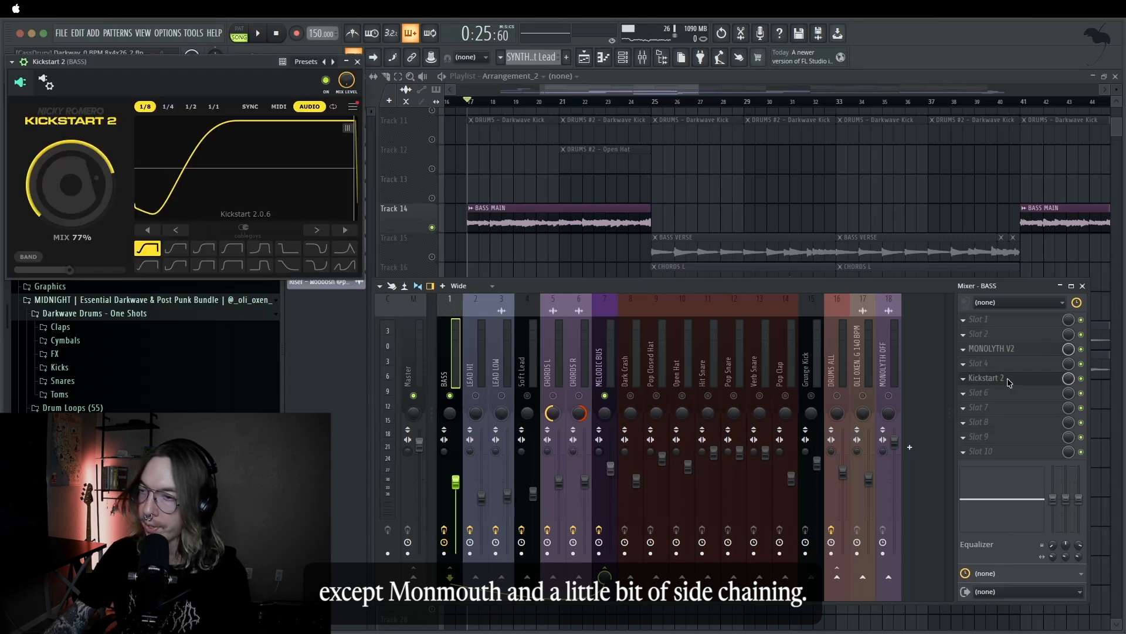
left_click(1009, 380)
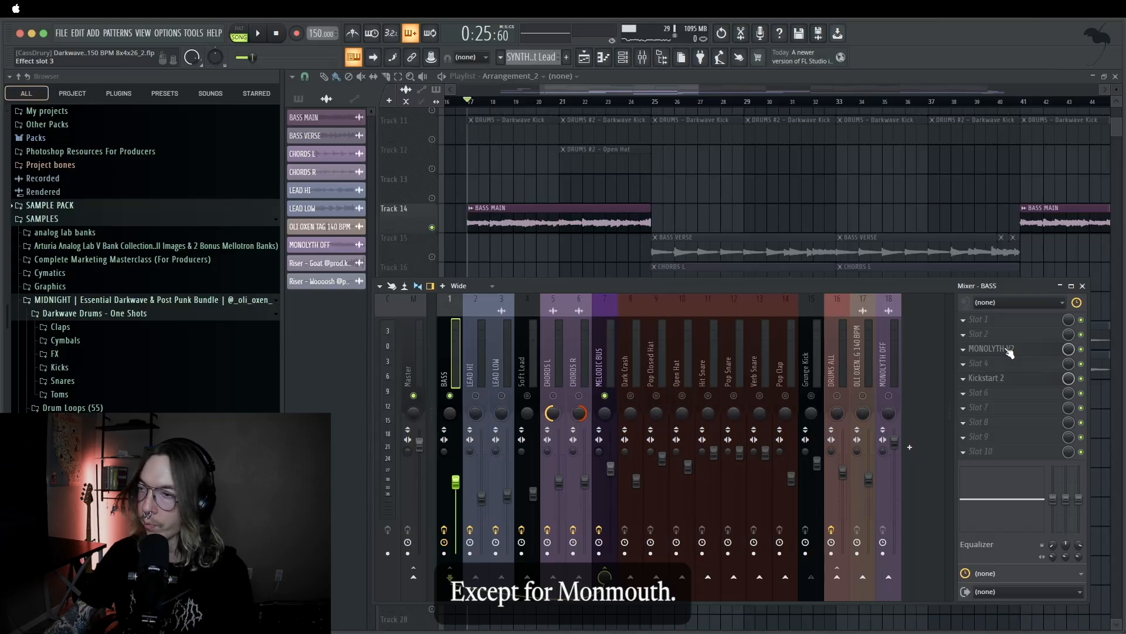
left_click(998, 349)
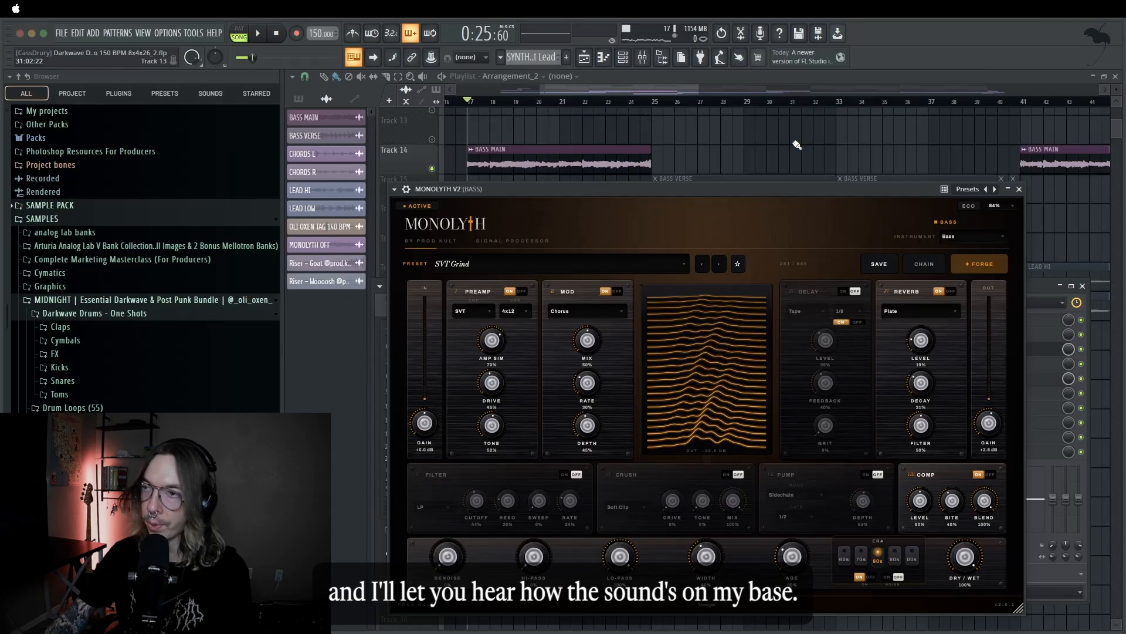
key("space")
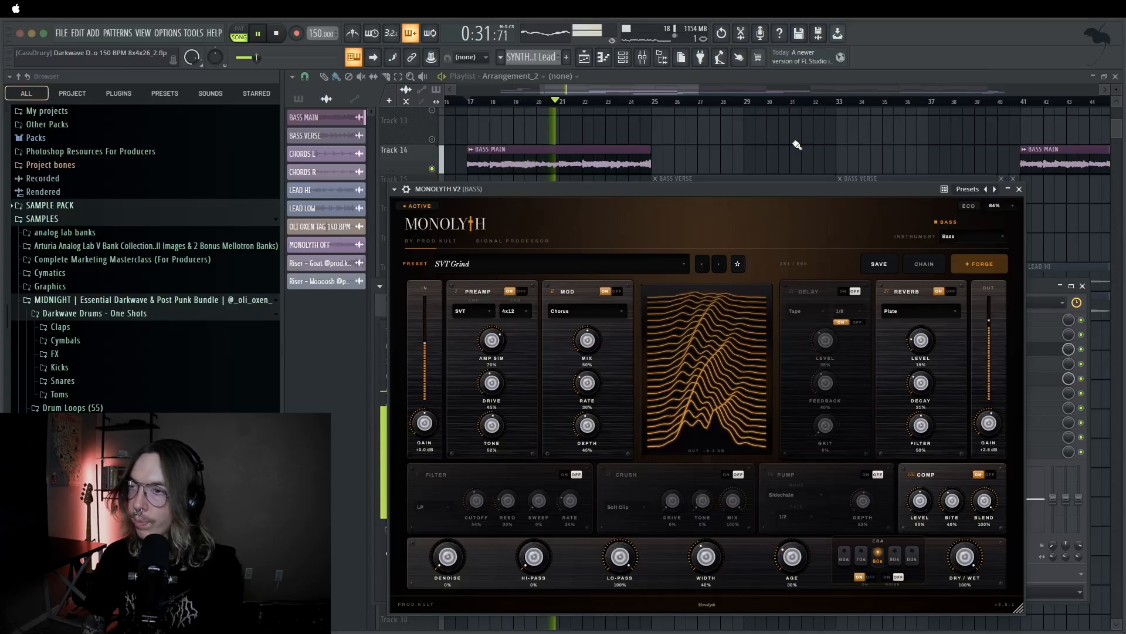
key("space")
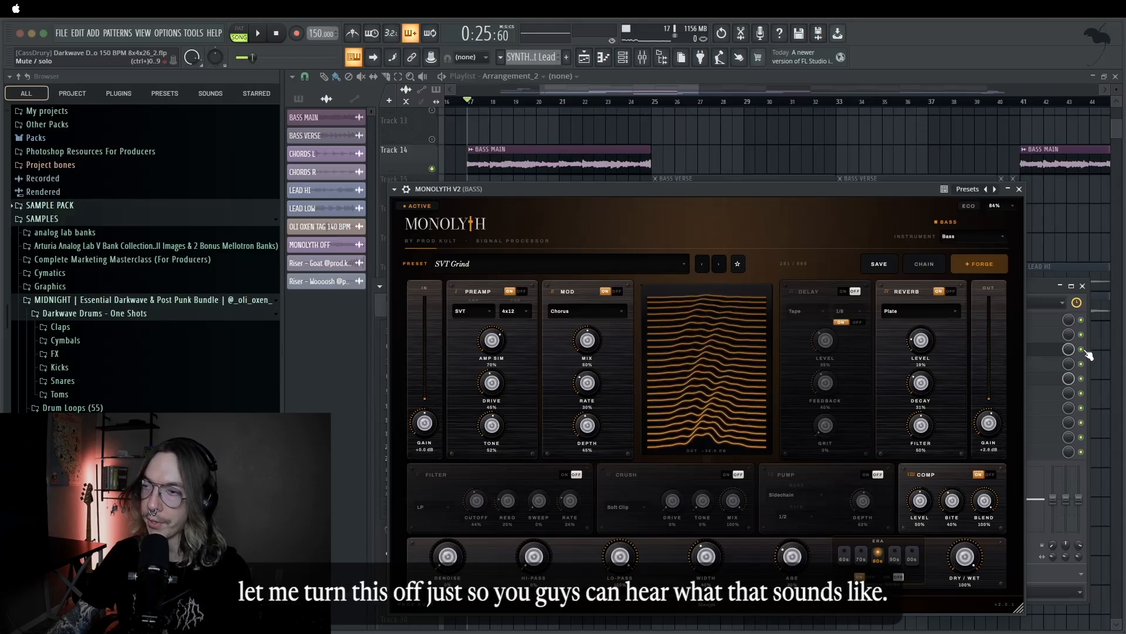
Disable MONOLYTH V2 on the BASS mixer channel, audition the dry bass and close the plugin window.
left_click(1081, 349)
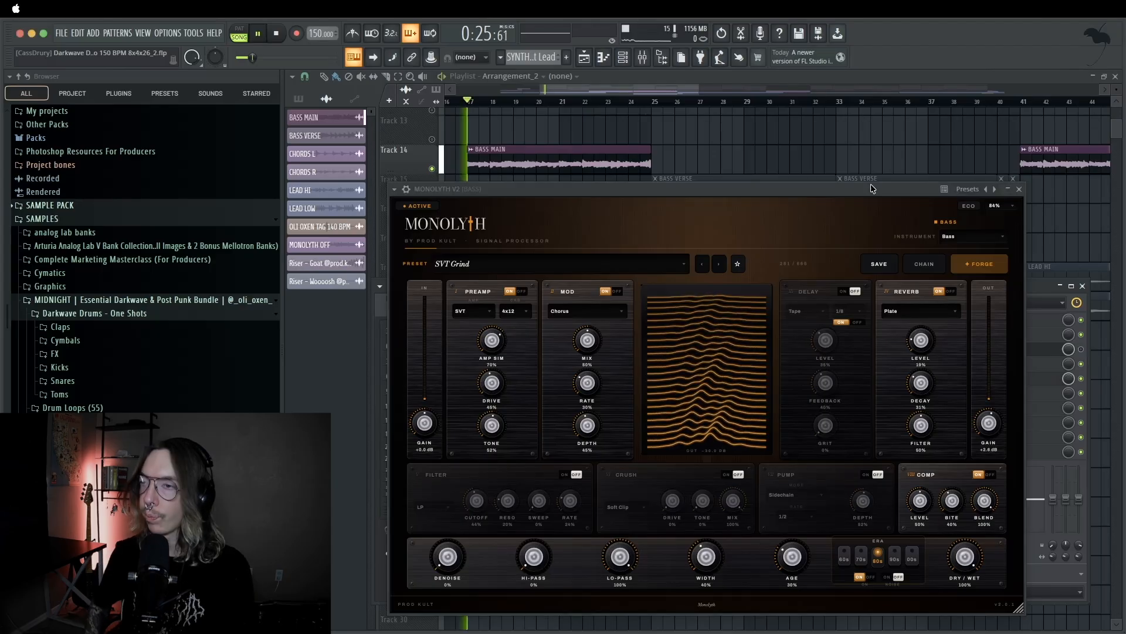
key("space")
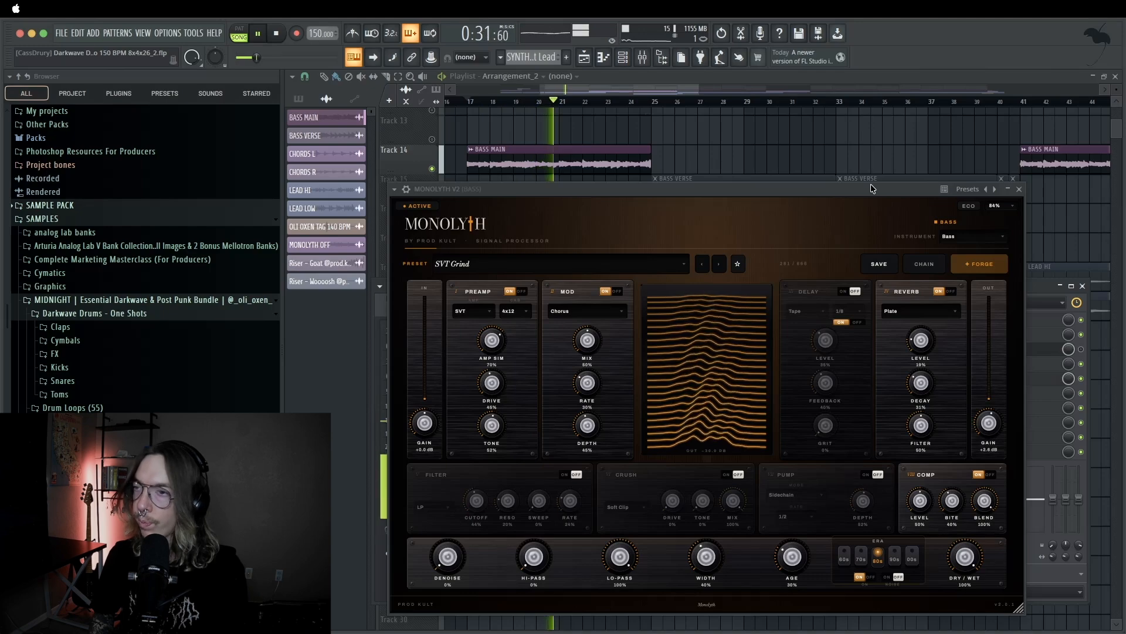
key("space")
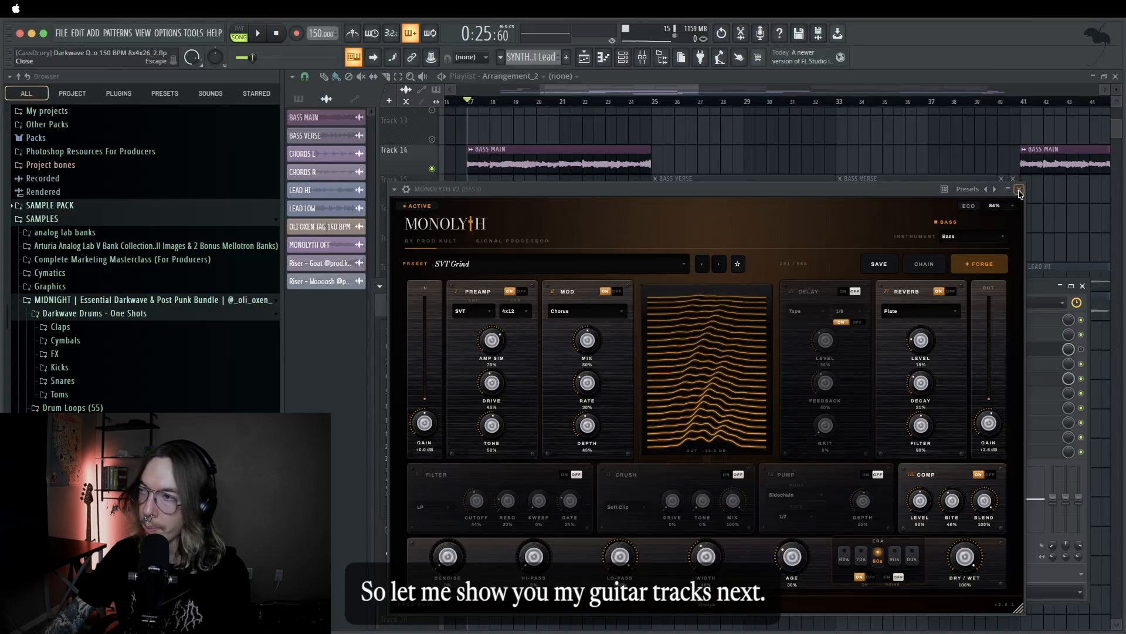
left_click(1019, 189)
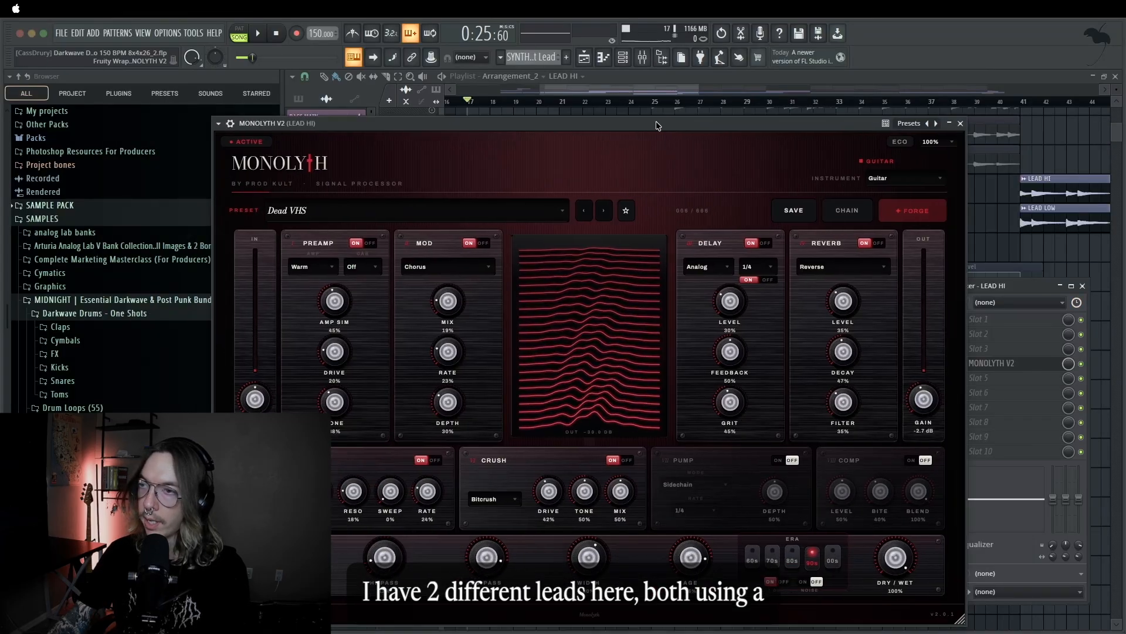
Reposition and shrink the MONOLYTH V2 window of the LEAD HI channel and audition the lead clips.
left_click_drag(641, 120, 746, 118)
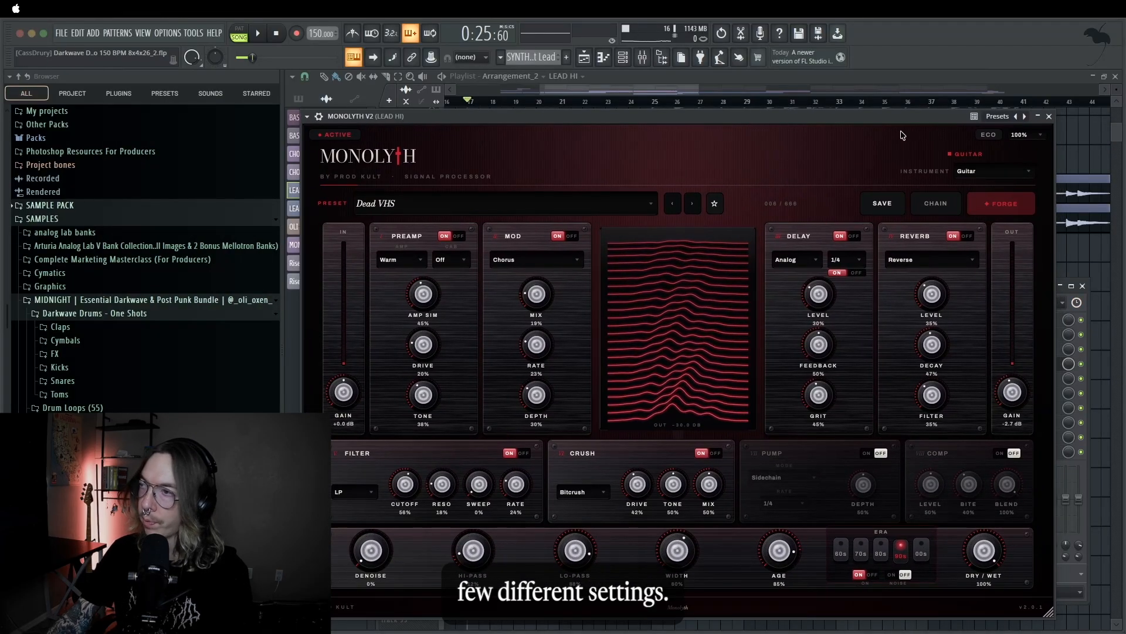
left_click_drag(720, 115, 806, 157)
left_click_drag(630, 156, 555, 108)
left_click_drag(1058, 604, 684, 387)
left_click_drag(585, 105, 733, 328)
key("F9")
key("space")
right_click(432, 199)
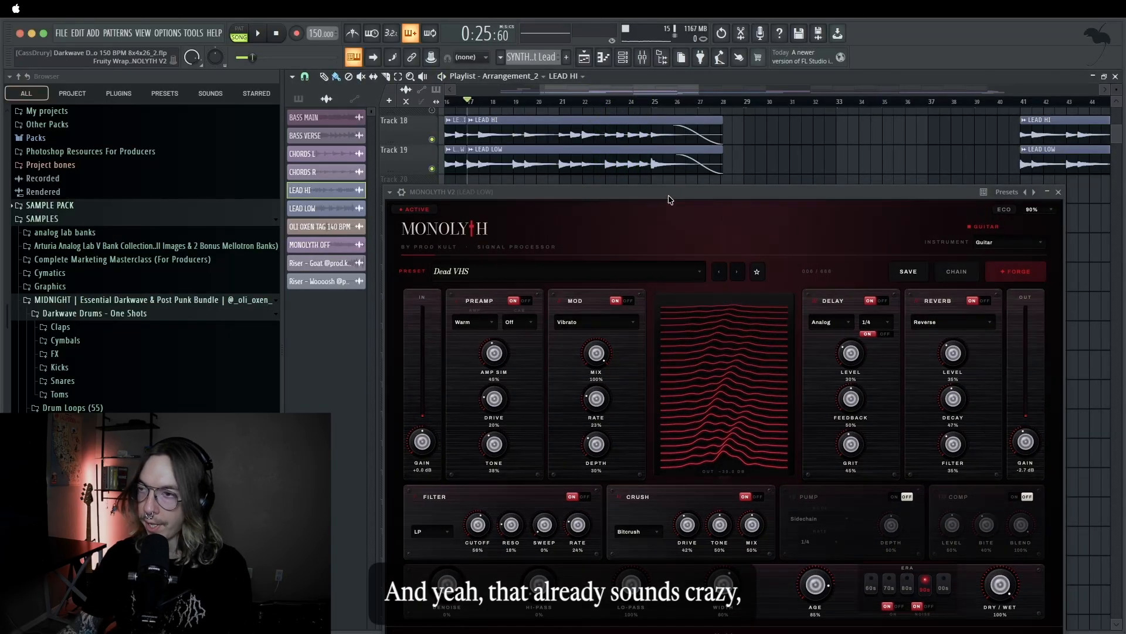
Close the LEAD LOW channel's MONOLYTH V2 window, show the mixer and audition the LEAD HI and LEAD LOW clips.
left_click_drag(670, 186, 666, 190)
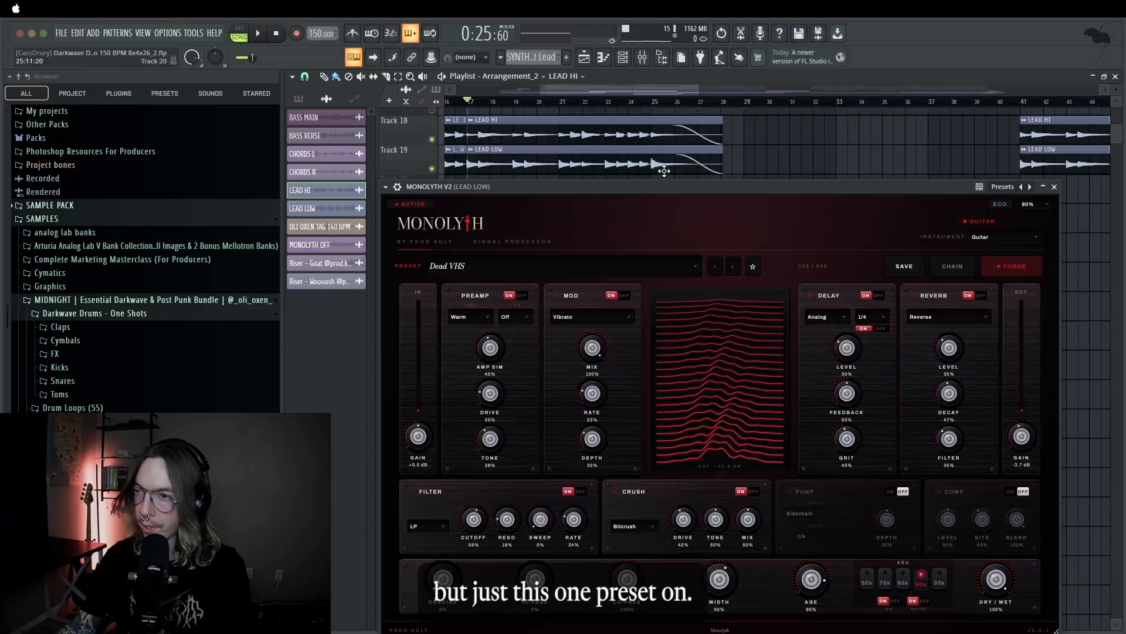
left_click(523, 125)
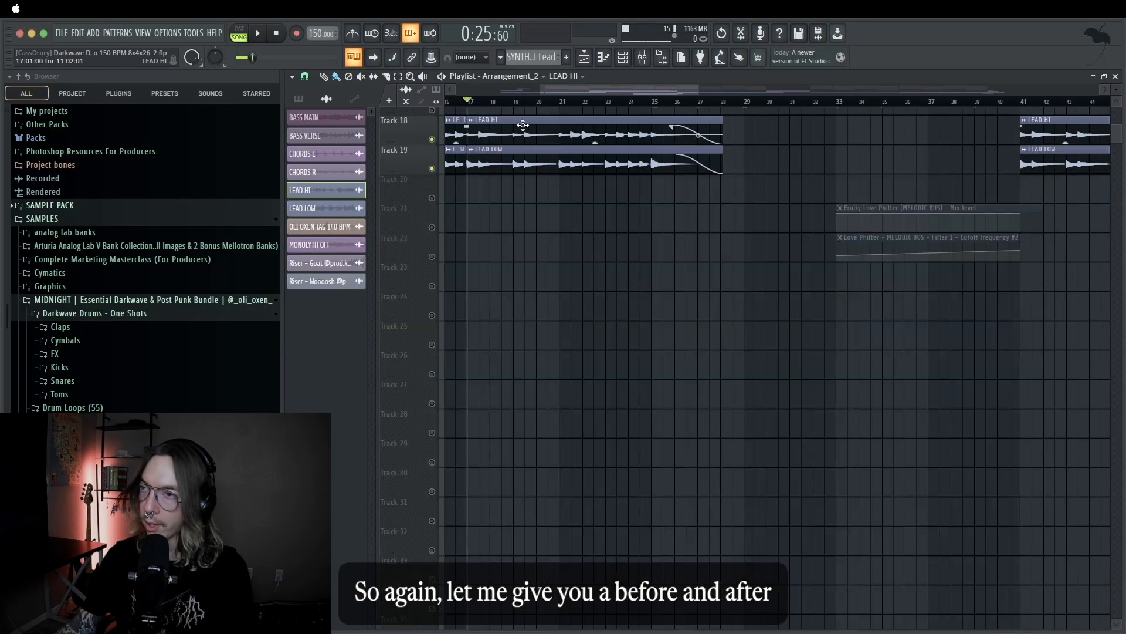
left_click(642, 57)
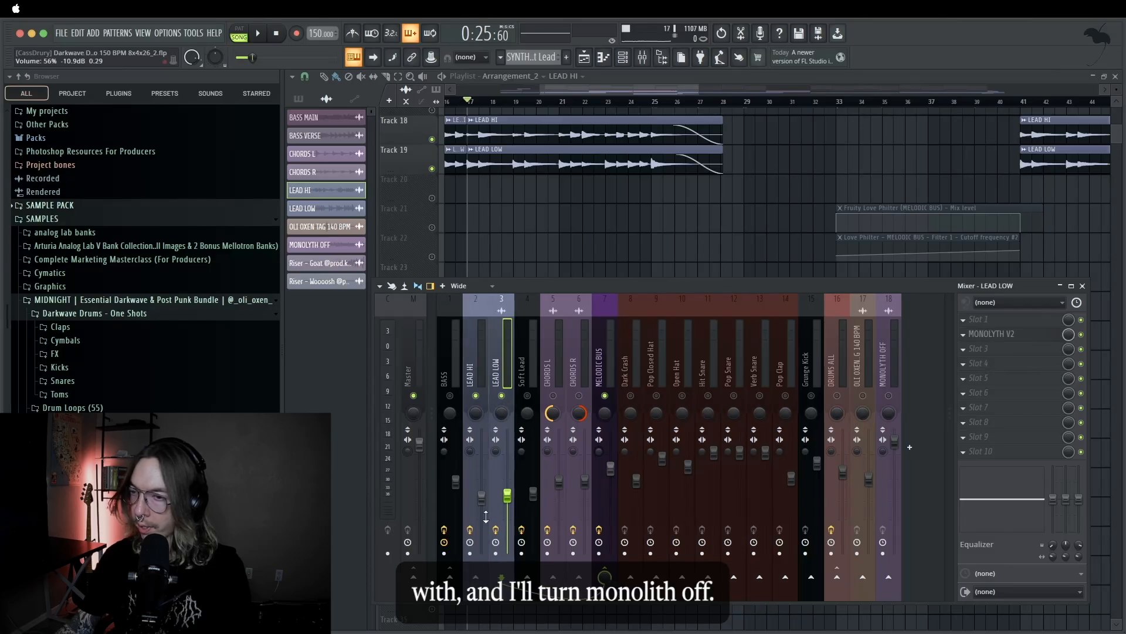
scroll(604, 282, "up", 1)
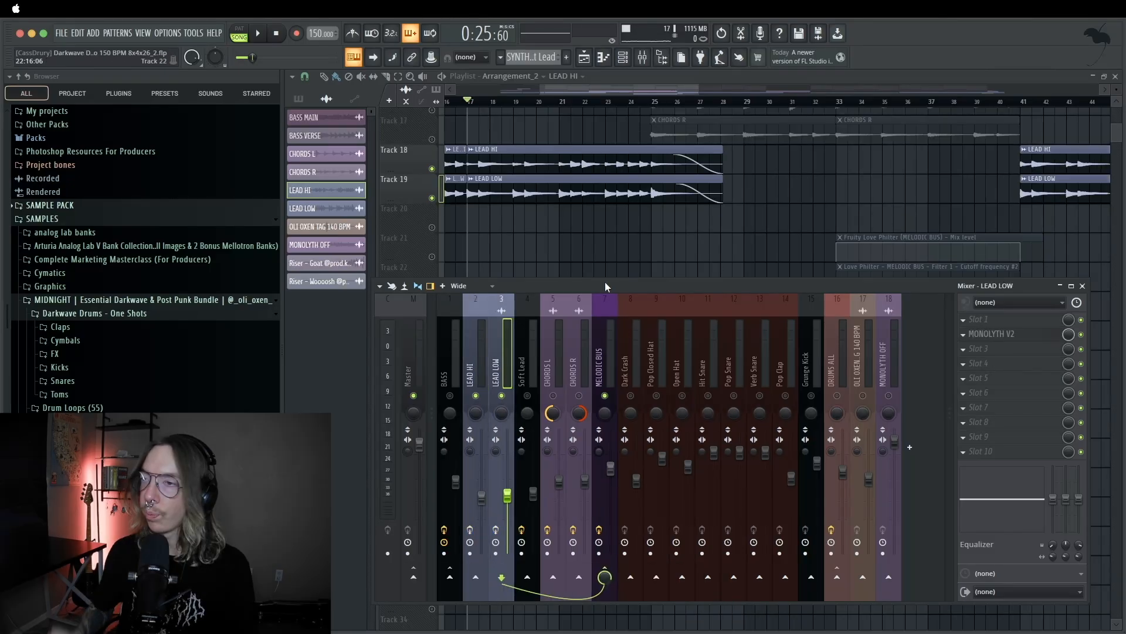
key("space")
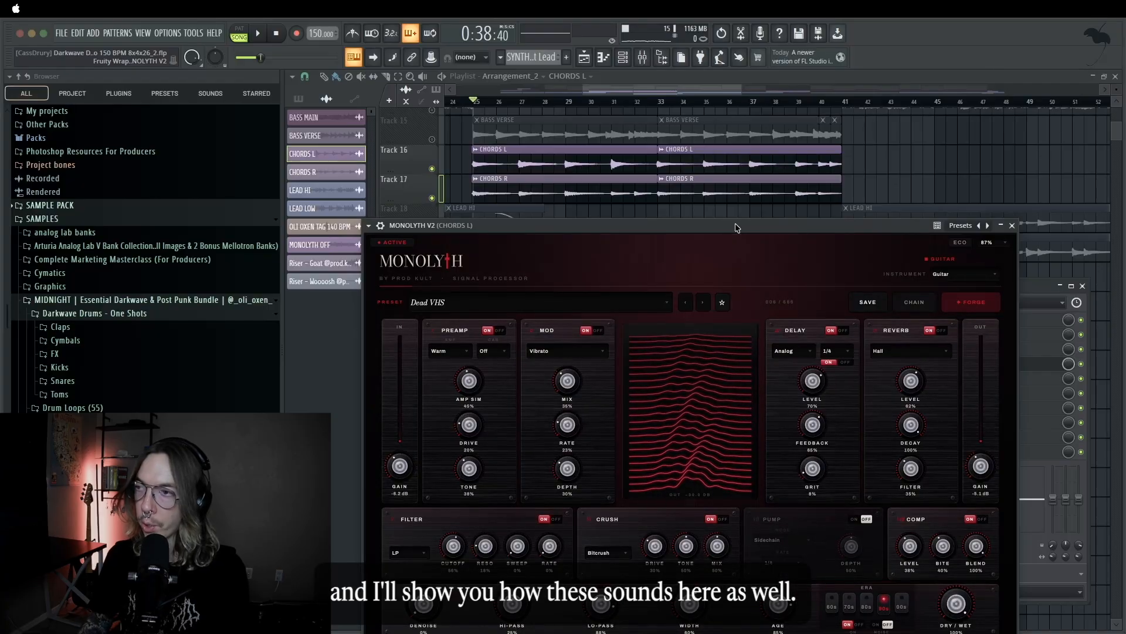
Audition the CHORDS L and CHORDS R clips, and replay them with the MONOLYTH V2 window closed.
key("space")
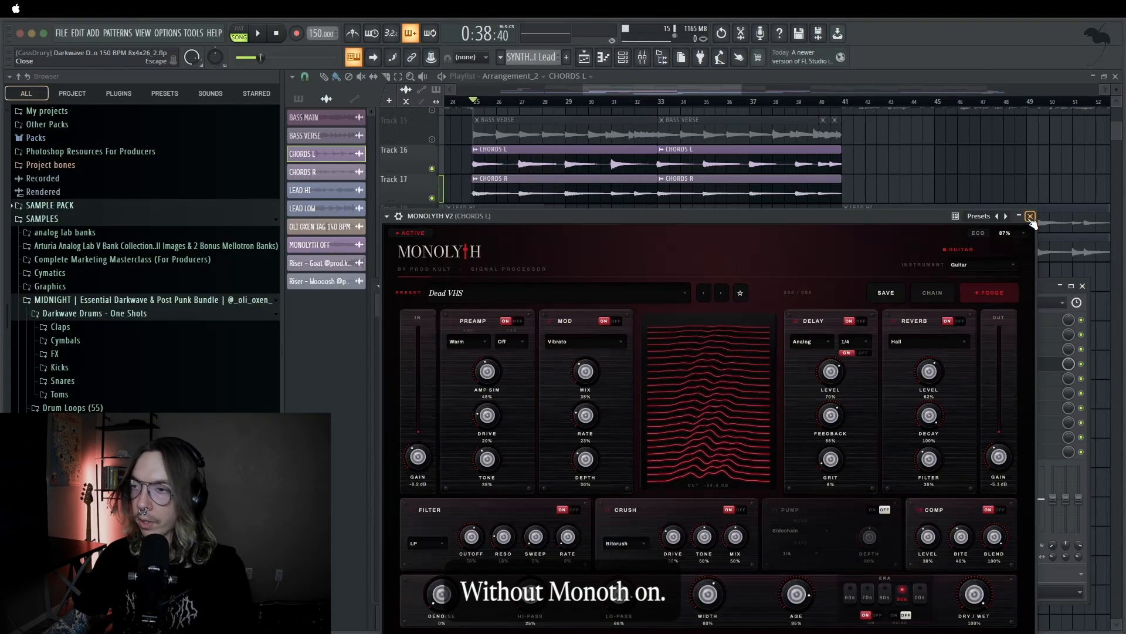
left_click(1030, 217)
key("space")
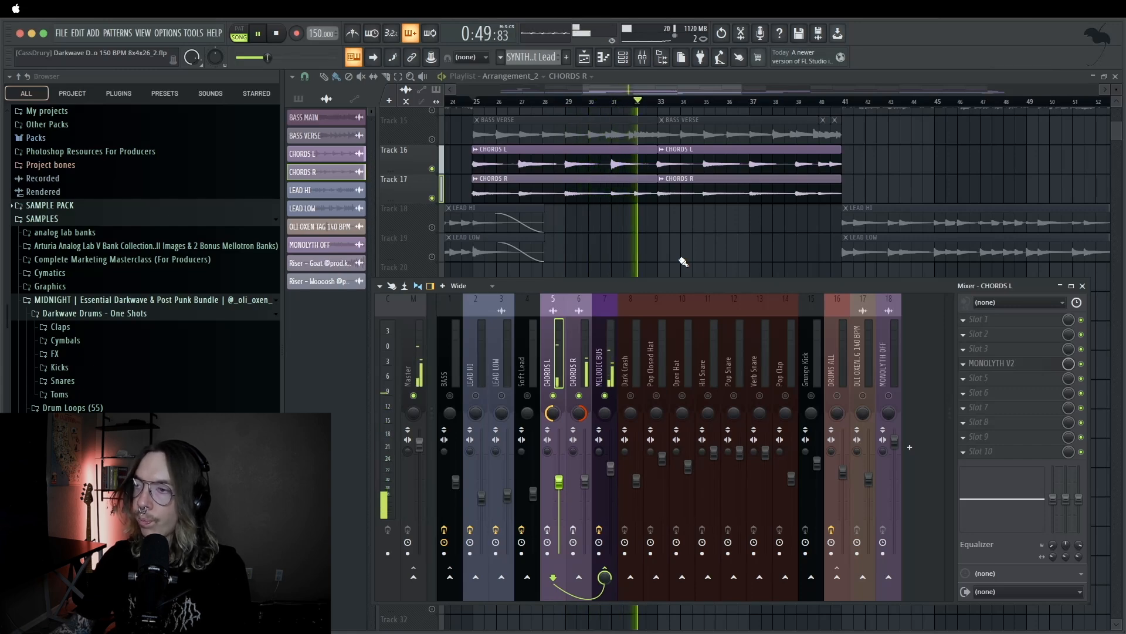
Stop the chord playback, audition the Soft Lead clips and choose Synth as the instrument in that channel's MONOLYTH V2.
key("space")
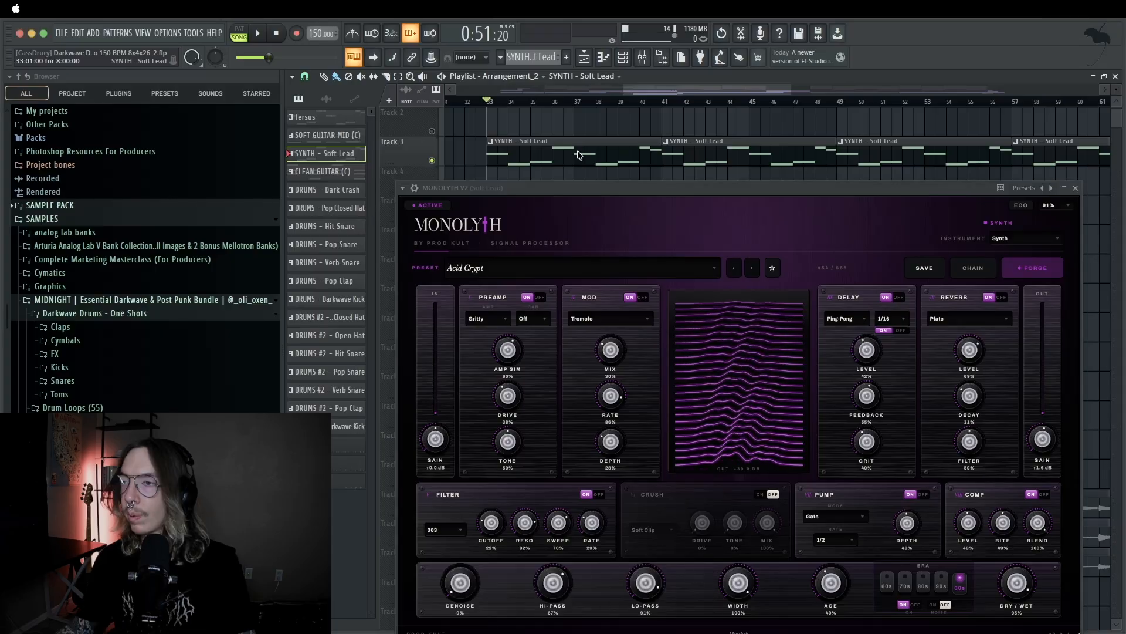
key("space")
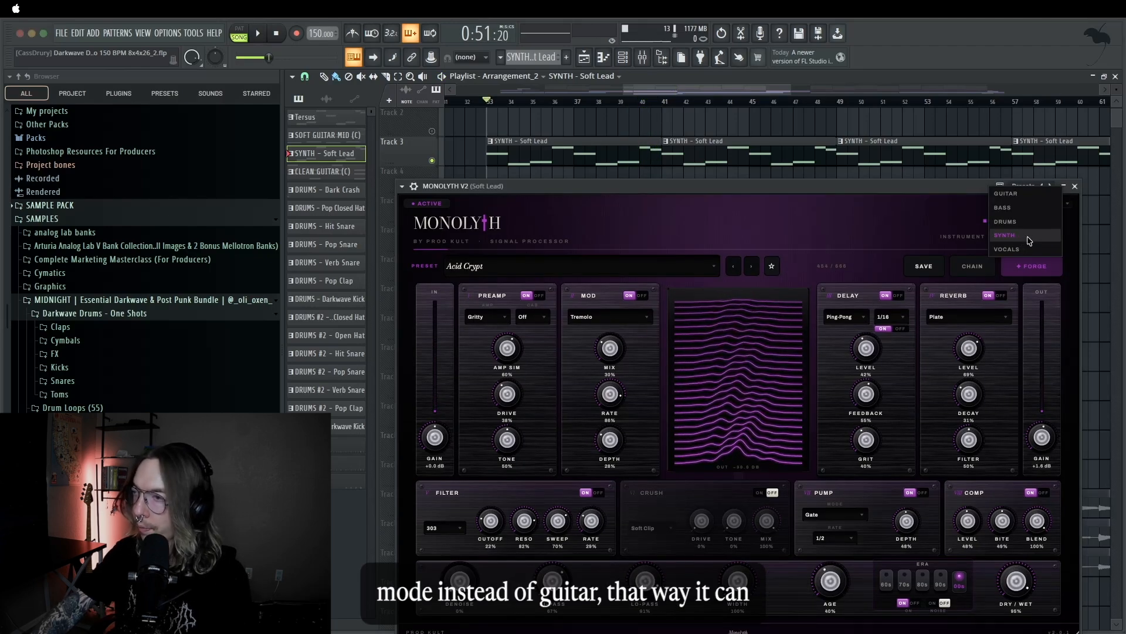
left_click(1027, 240)
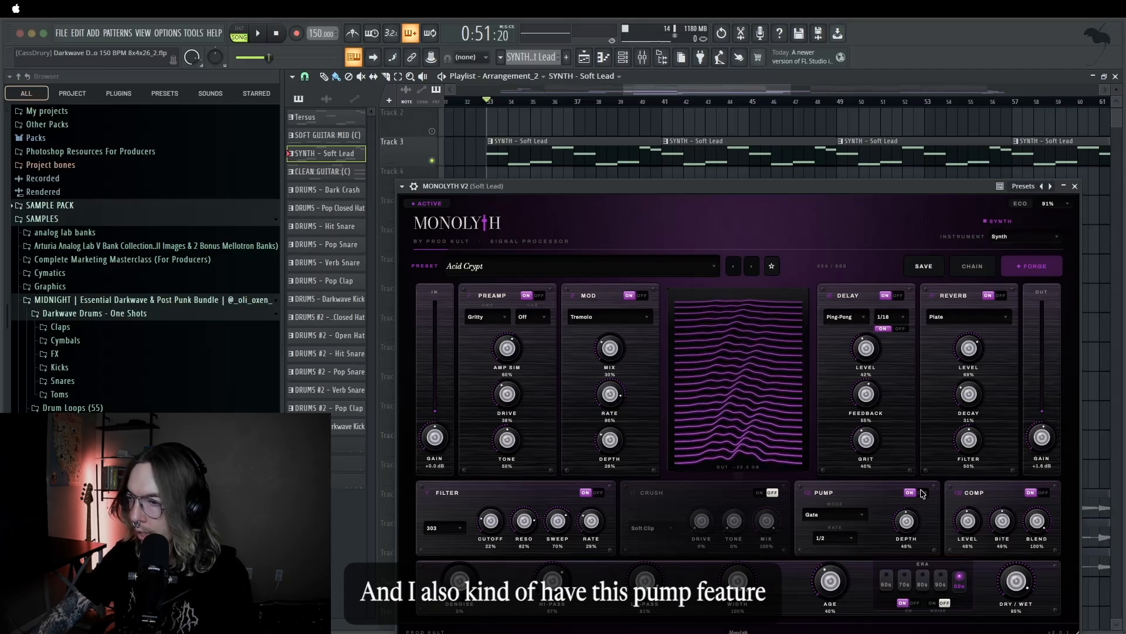
Show the Pump mode options while keeping Gate, close the Soft Lead channel's MONOLYTH V2 window and audition the clips.
left_click(857, 517)
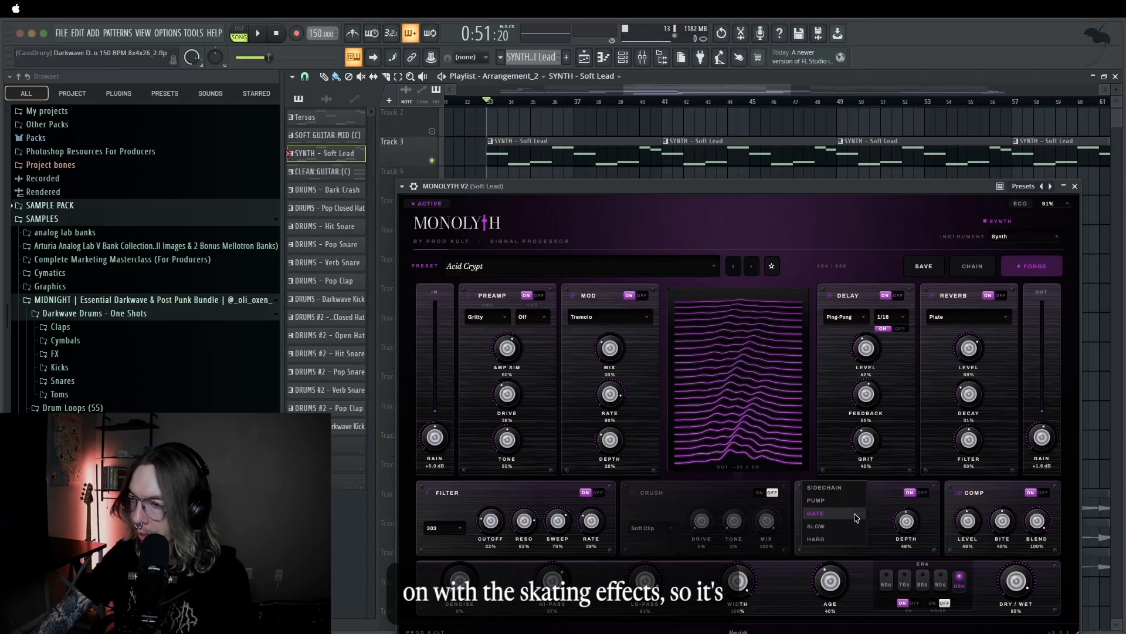
left_click(892, 509)
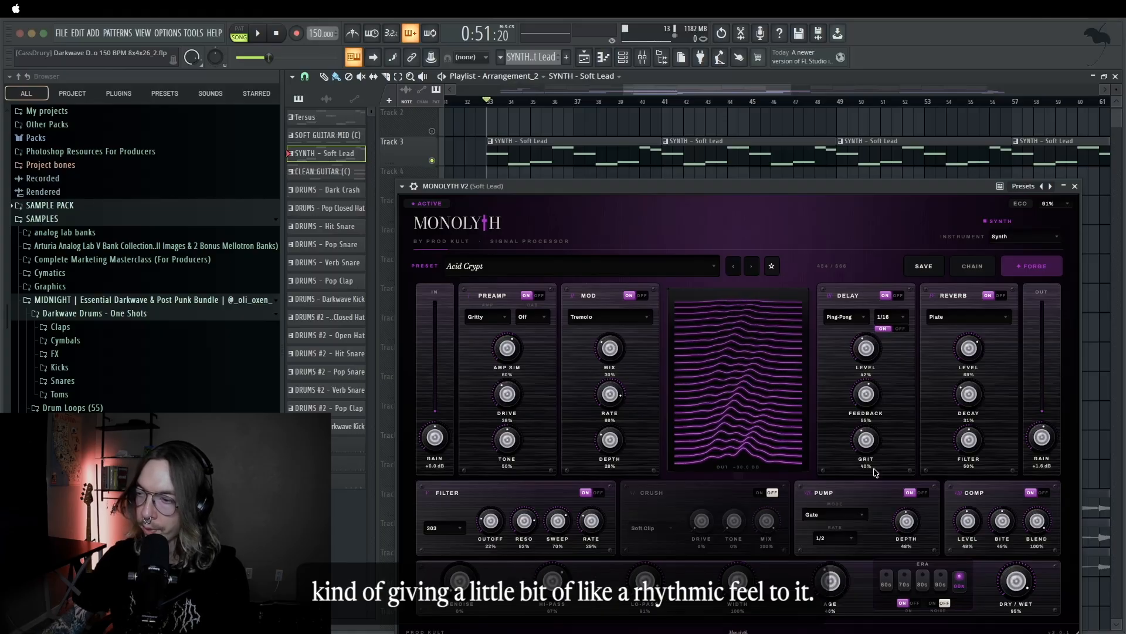
left_click(1076, 187)
key("space")
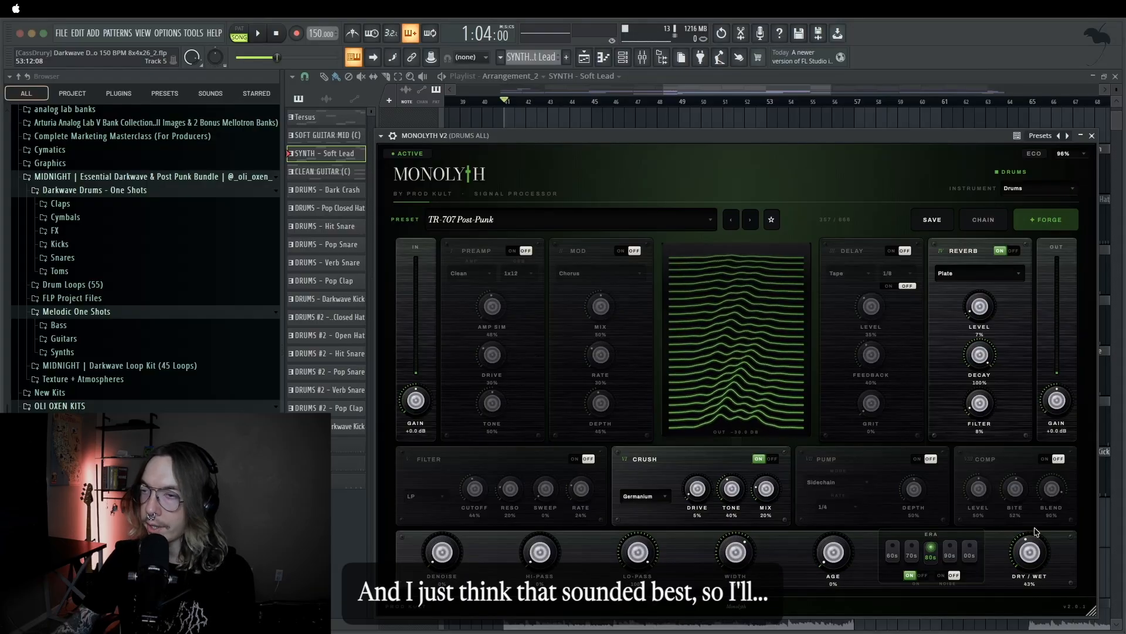
Audition the drum clips with the DRUMS ALL channel's MONOLYTH V2 window closed, and replay them with the mixer closed.
left_click(1093, 136)
key("space")
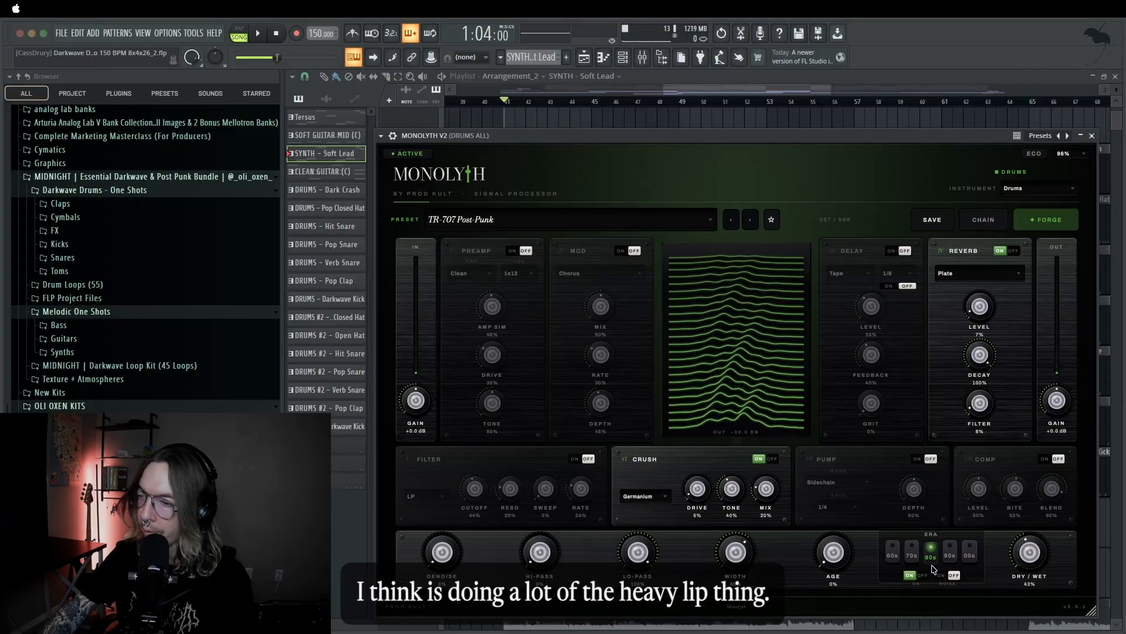
key("Escape")
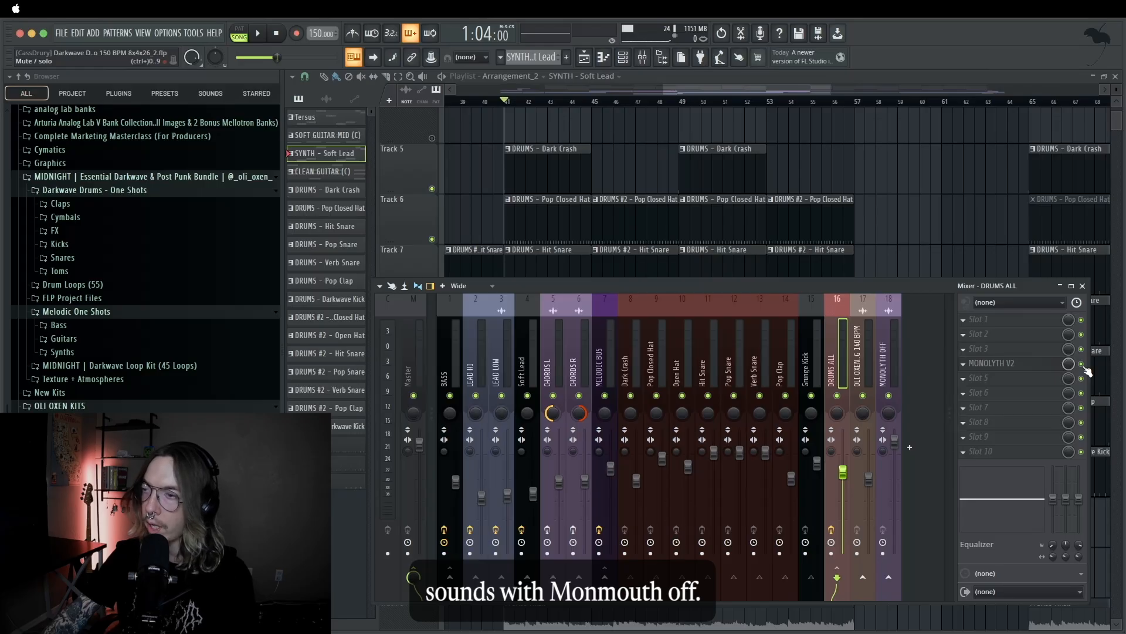
key("Escape")
key("space")
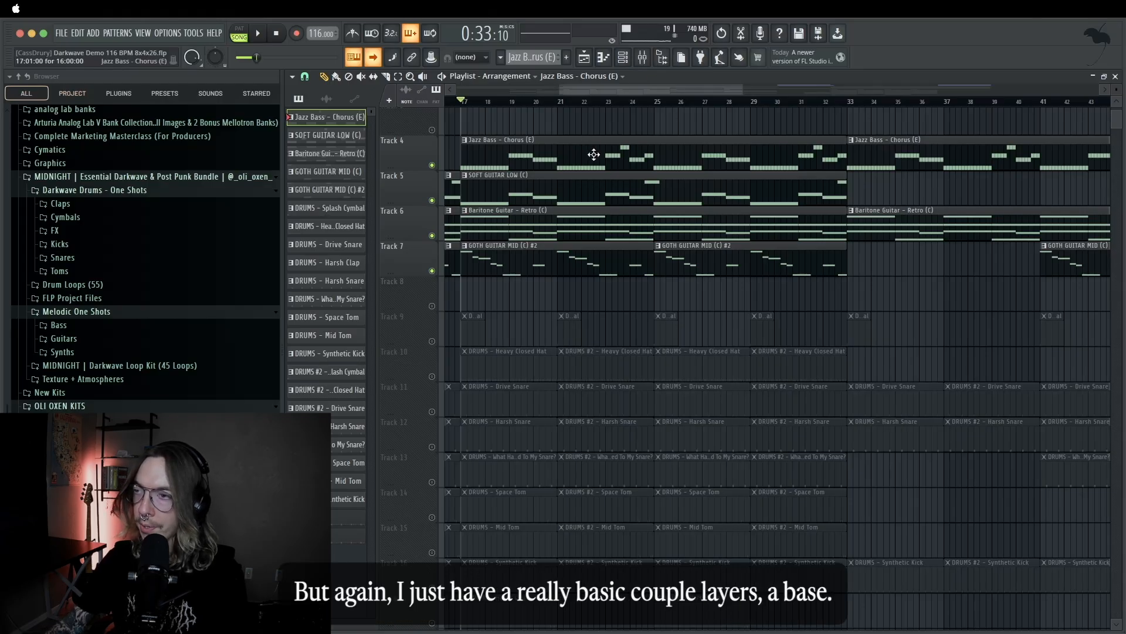
Point out the low guitar, baritone guitar and GOTH GUITAR MID (C) #2 layers by selecting their playlist clips.
left_click(586, 191)
left_click(590, 232)
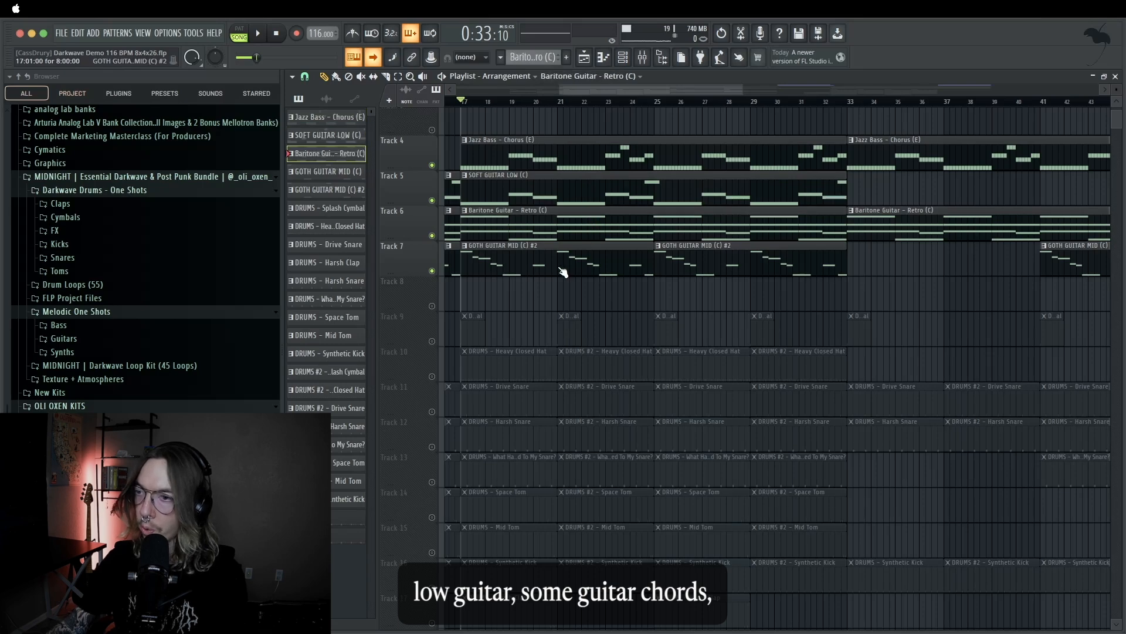
left_click(555, 270)
Show the mixer and display the effect slots of the MEL BUS and BASS channels.
key("F9")
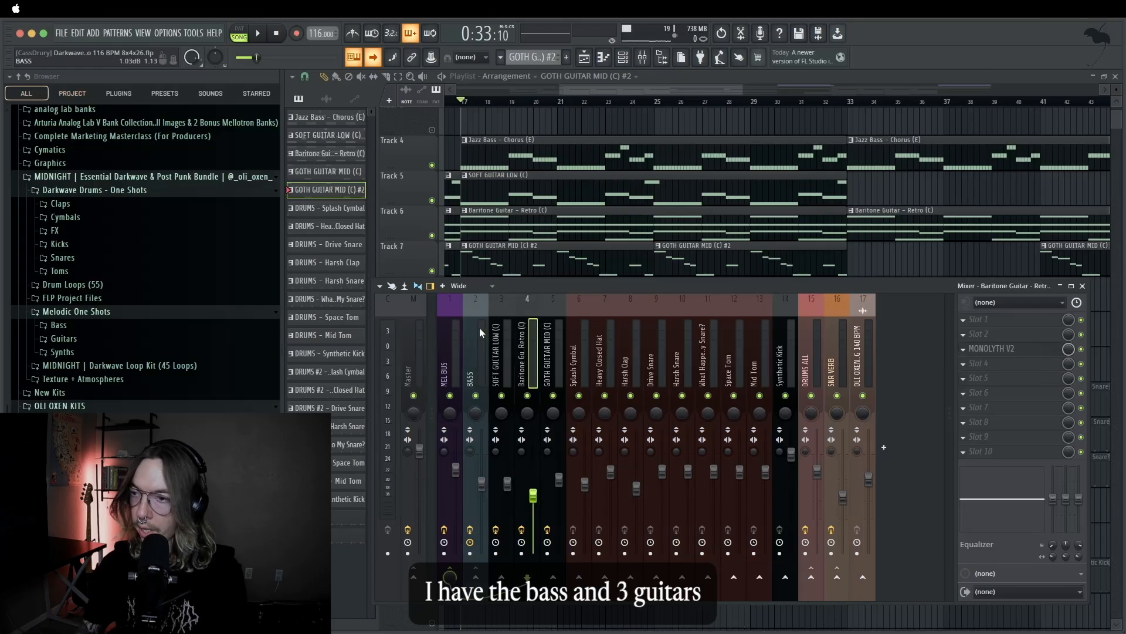
left_click(448, 361)
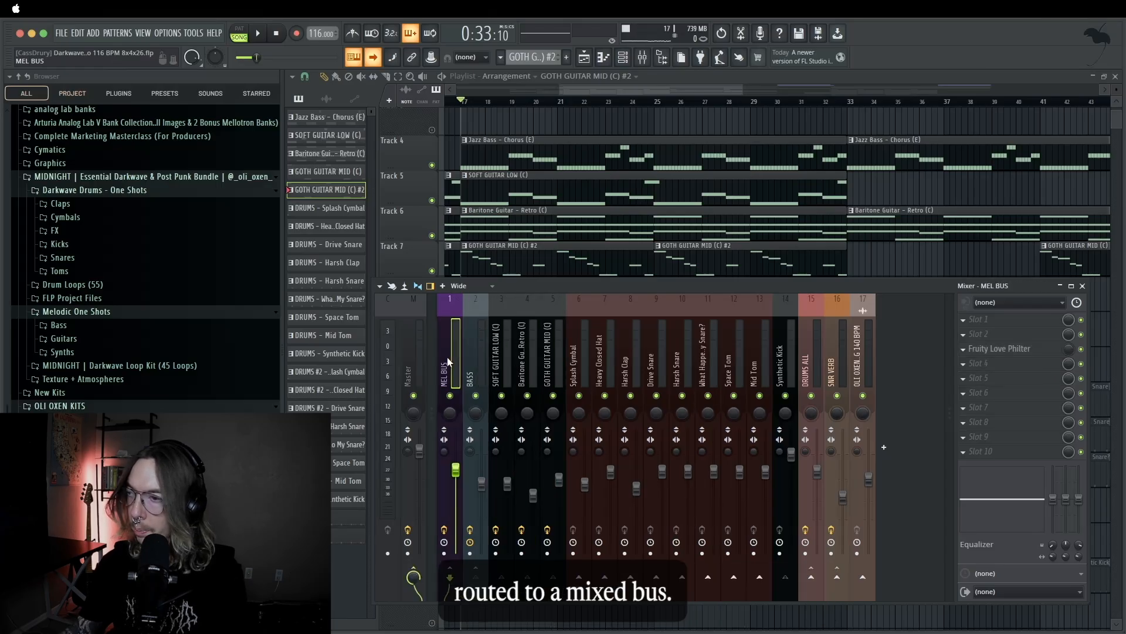
left_click(467, 357)
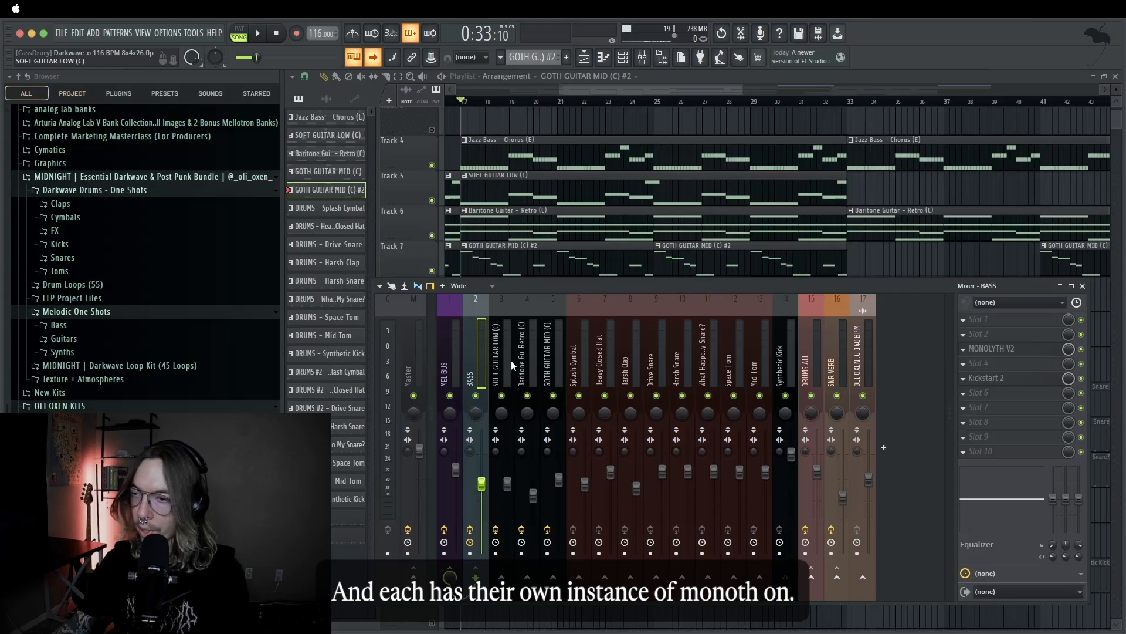
Shift the mixer window slightly lower and audition the bass and guitar clips.
left_click_drag(526, 286, 526, 301)
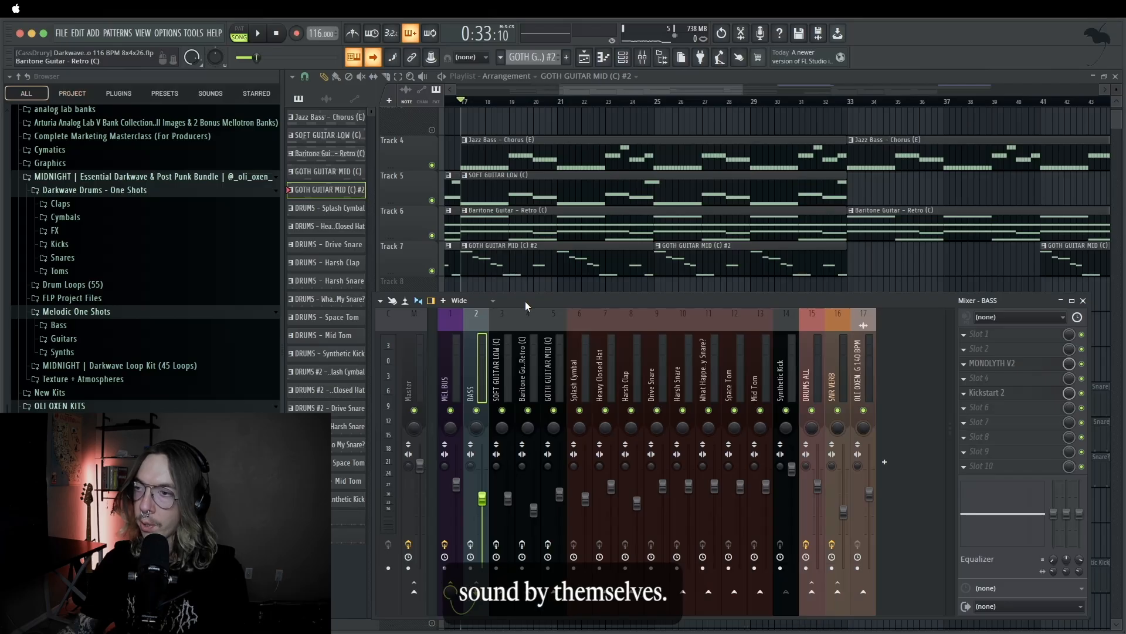
key("space")
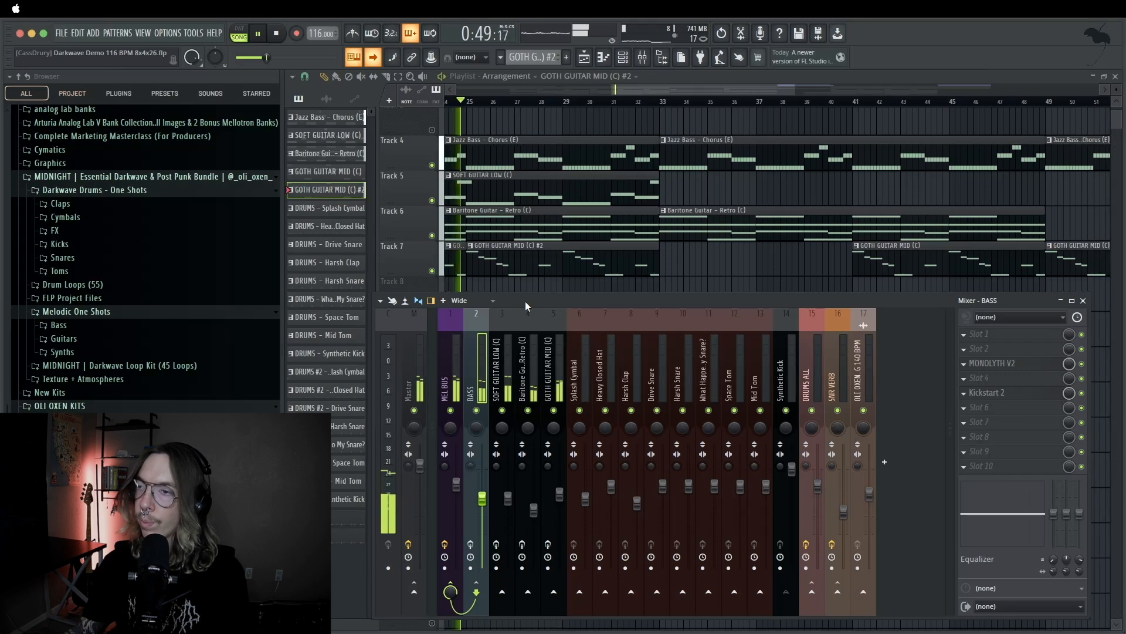
key("space")
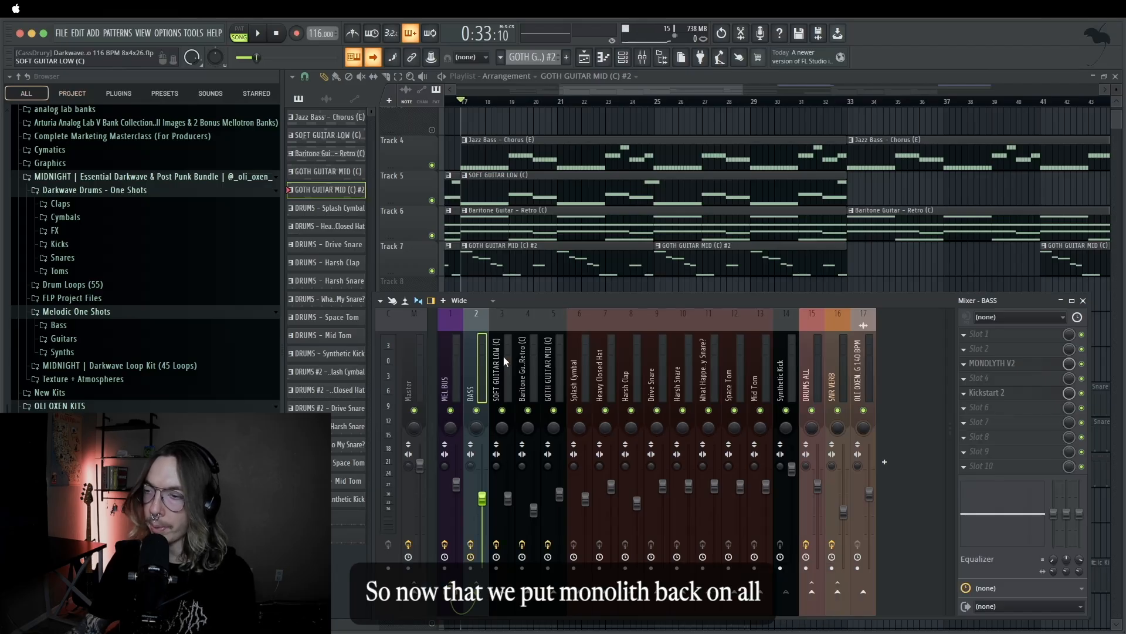
Review the effect slots of the three guitar channels and the BASS channel, and replay the bass and guitar clips.
left_click(500, 358)
left_click(528, 362)
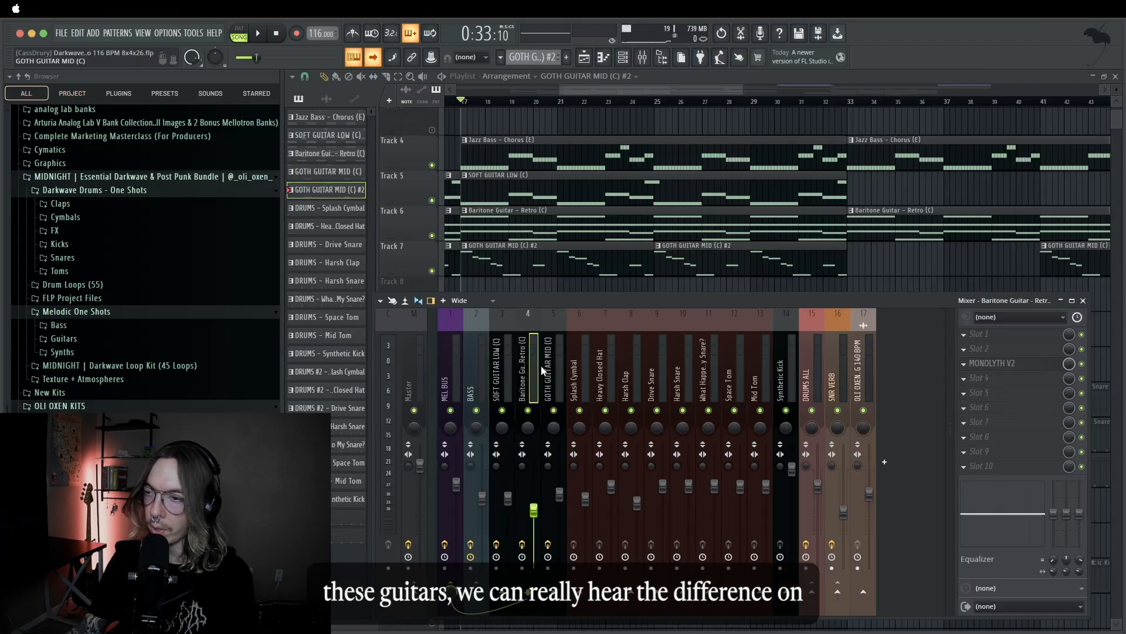
left_click(543, 371)
left_click(529, 365)
left_click(481, 363)
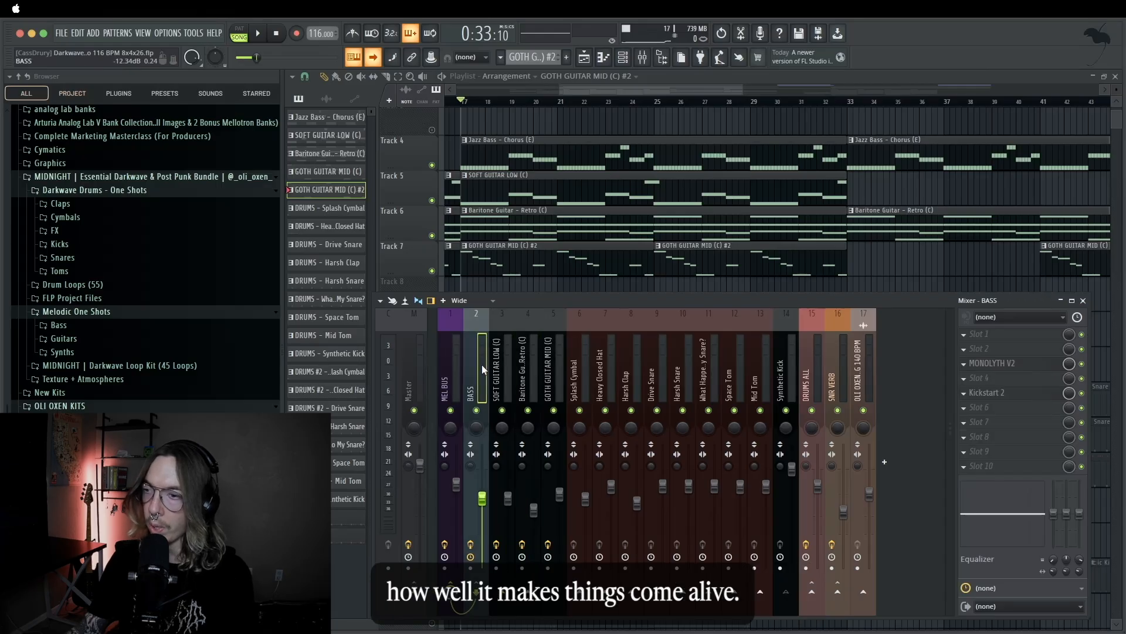
key("space")
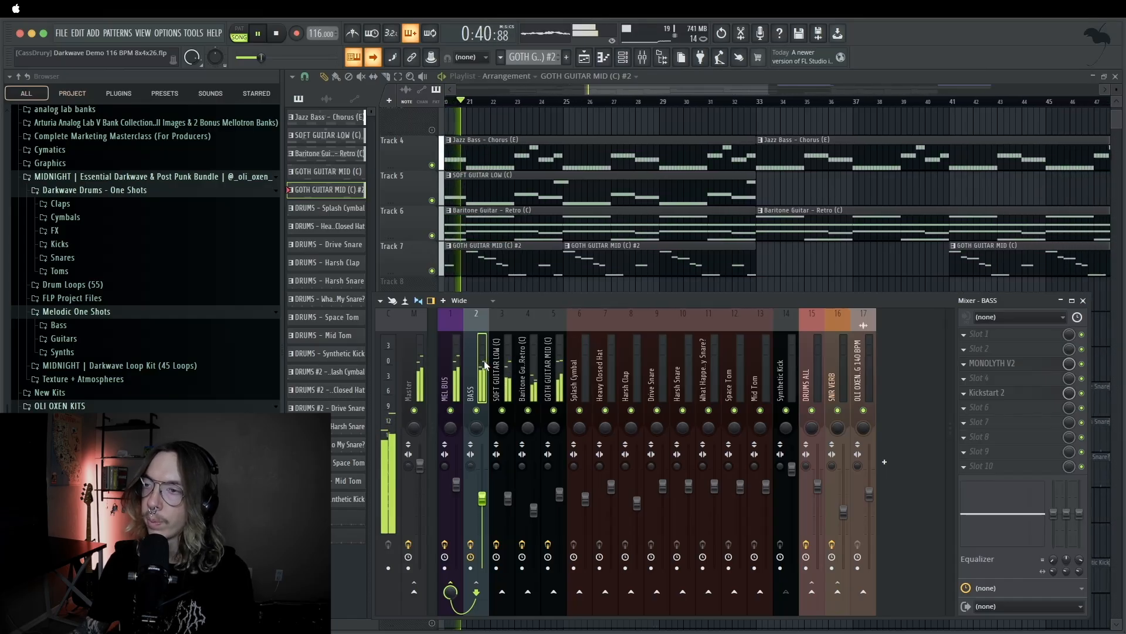
key("space")
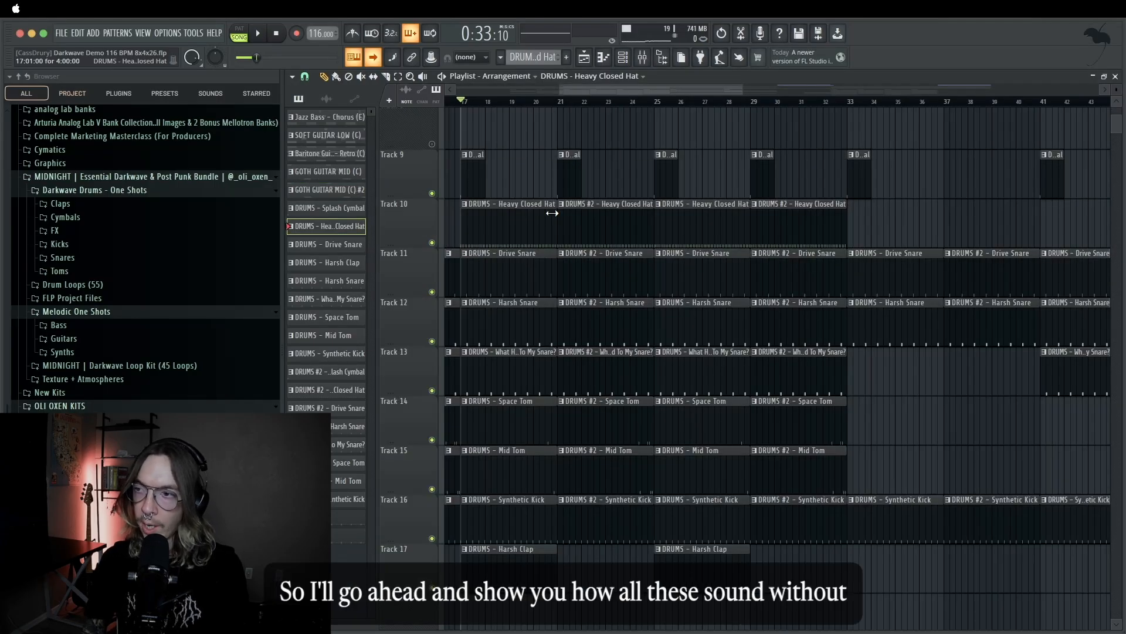
Audition the drum clips on tracks 9 to 17 and show the mixer.
key("space")
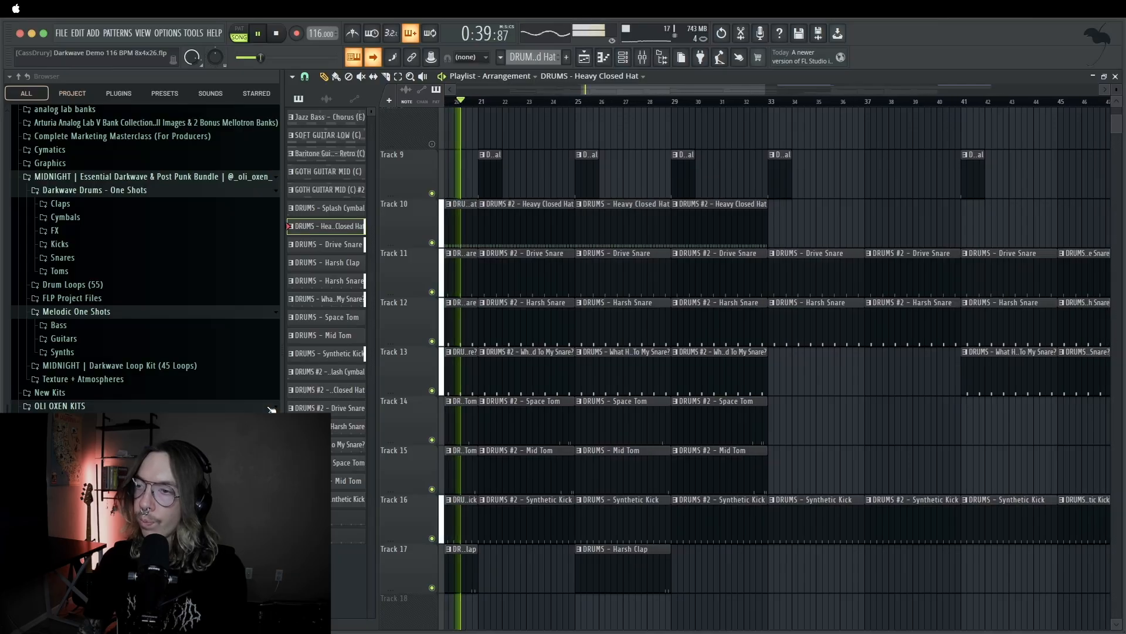
key("space")
key("F9")
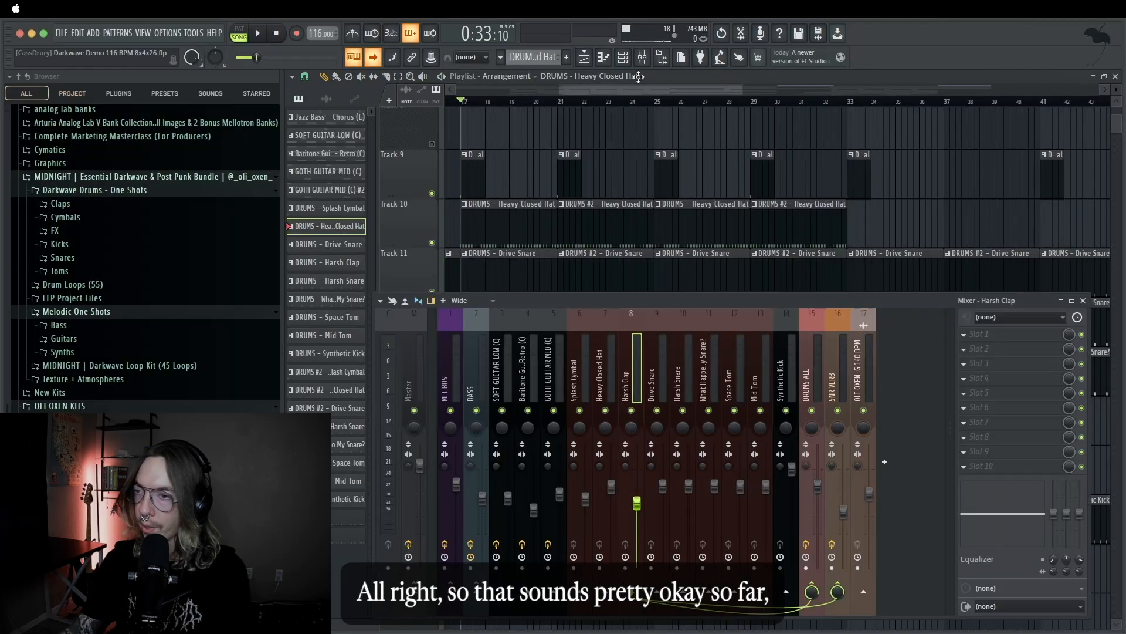
Point out the individual drum channels and Synthetic Kick in the mixer, and select the DRUMS ALL bus.
left_click(598, 371)
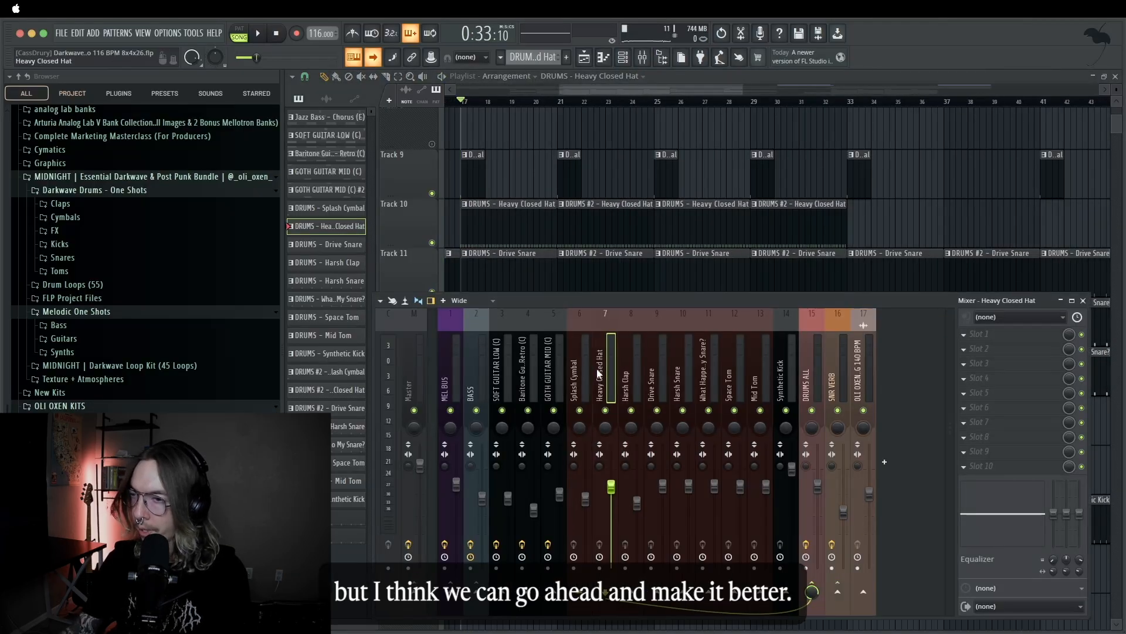
left_click(578, 364, "ctrl")
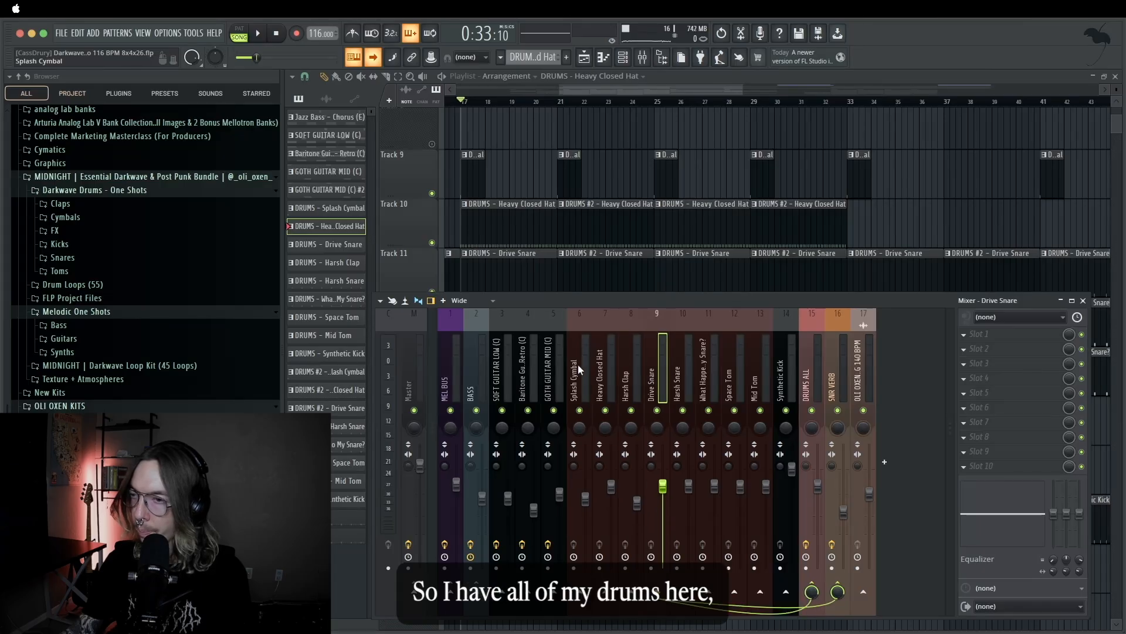
left_click_drag(606, 372, 715, 378)
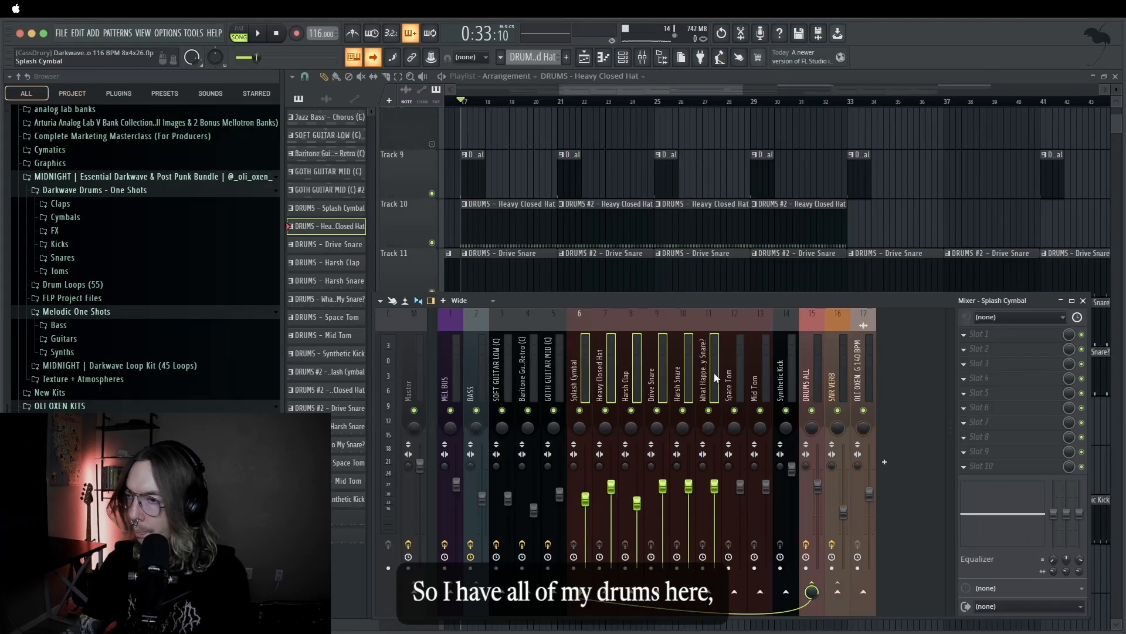
left_click(779, 372)
left_click(816, 365)
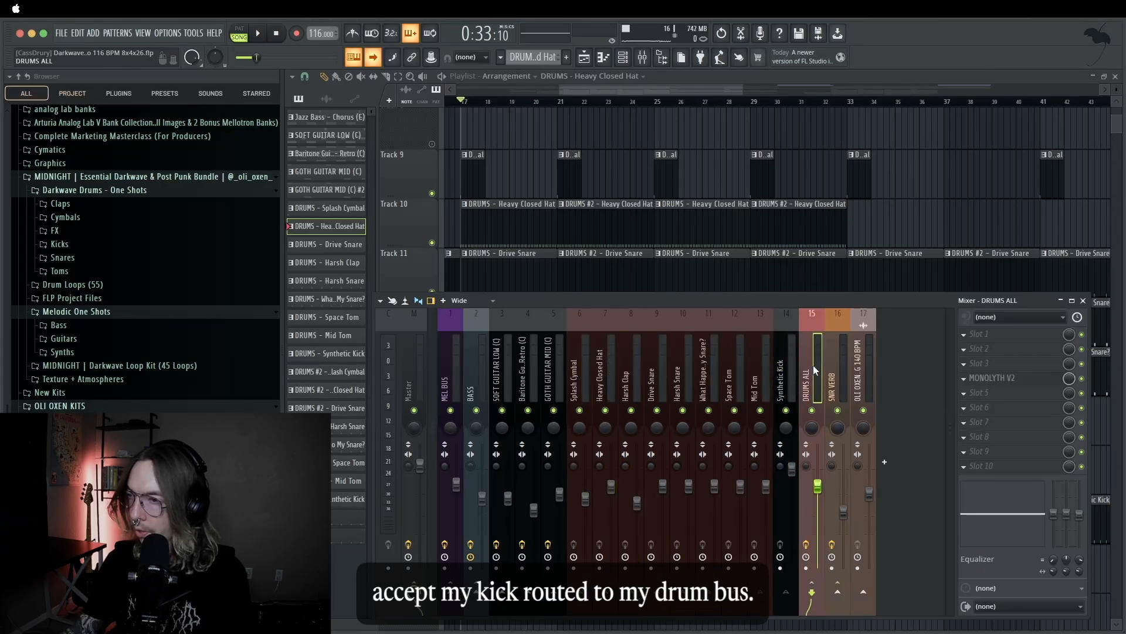
Open MONOLYTH V2 on the DRUMS ALL channel, enlarge its window to 90%, reposition it and audition the drums.
left_click(1037, 380)
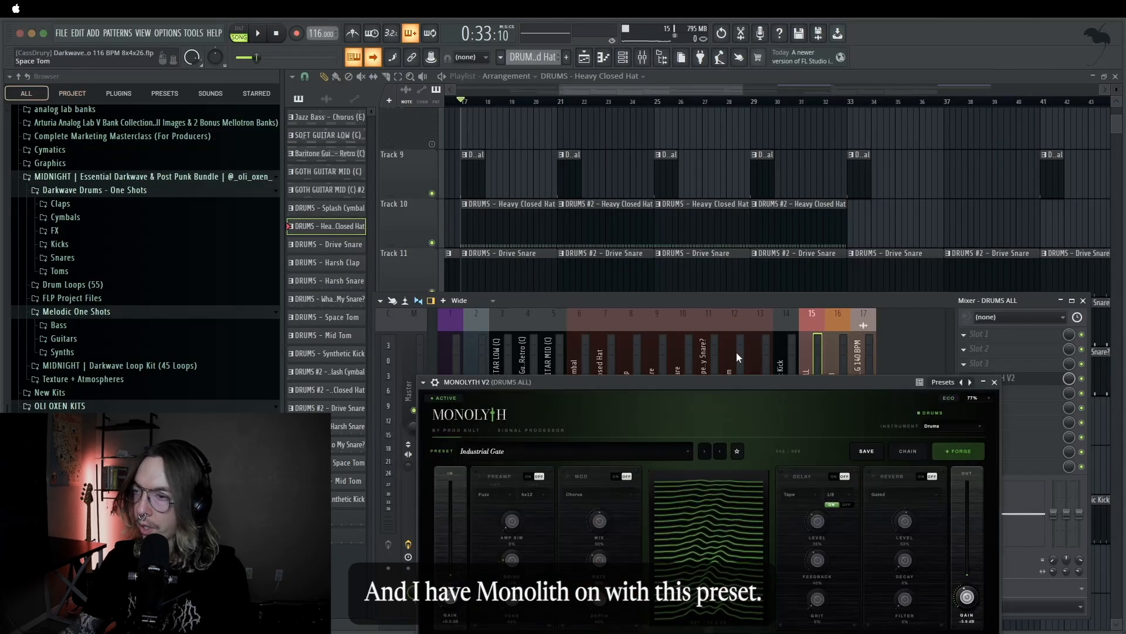
left_click_drag(737, 379, 726, 121)
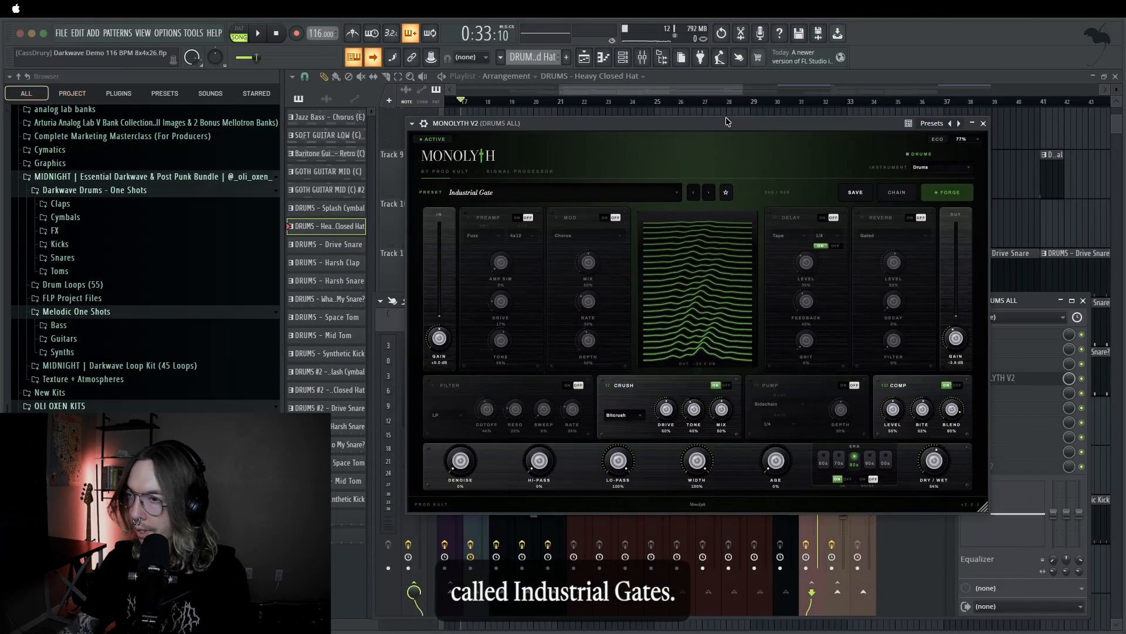
left_click_drag(979, 505, 1079, 569)
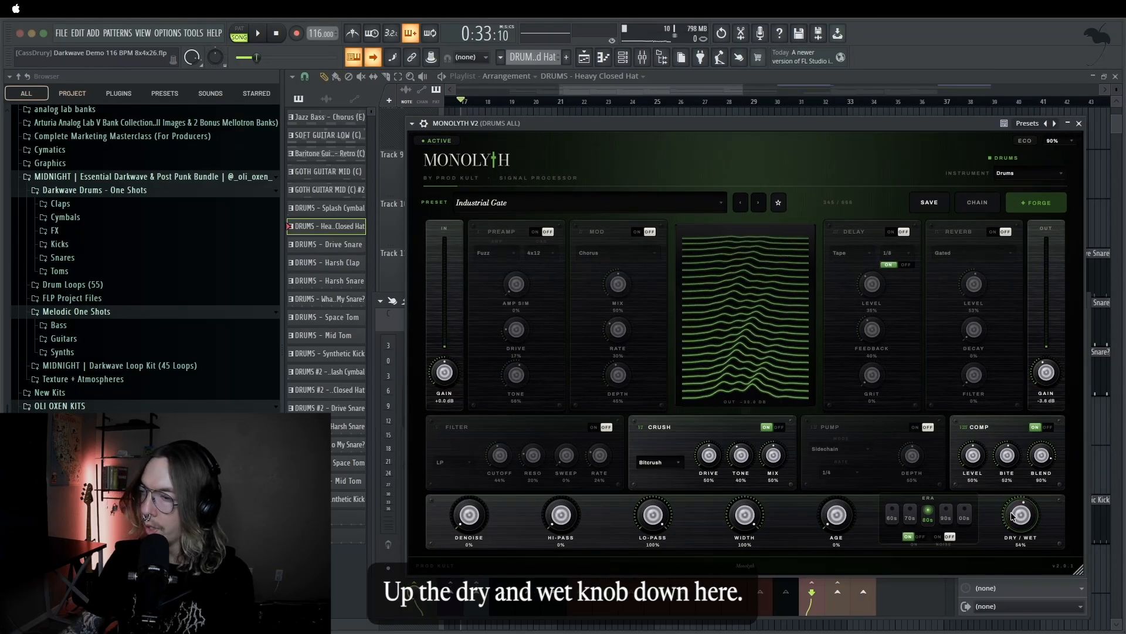
left_click_drag(706, 124, 649, 163)
key("space")
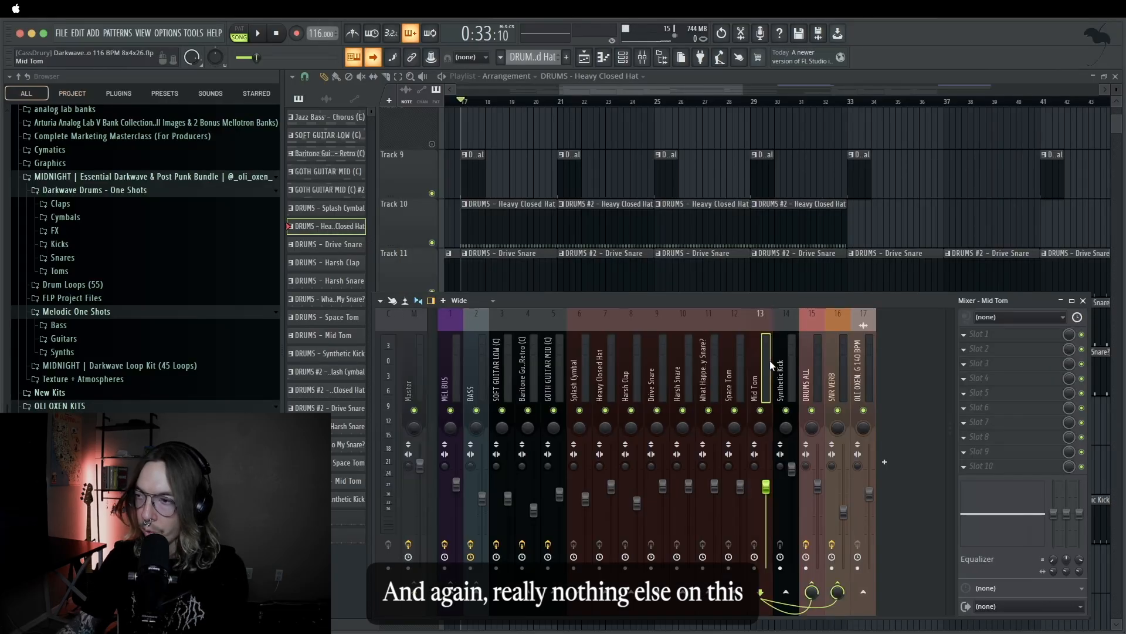
Select the Master channel, open its Fruity Soft Clipper and move the clipper window closer to the playlist's middle.
left_click(520, 375)
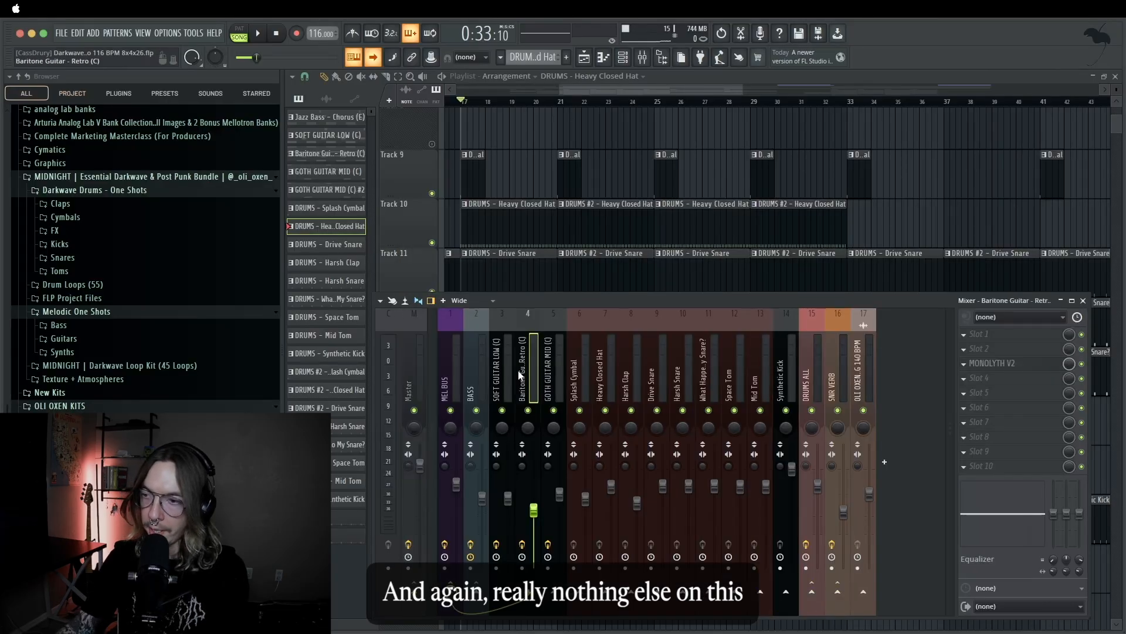
left_click(462, 371)
left_click(420, 362)
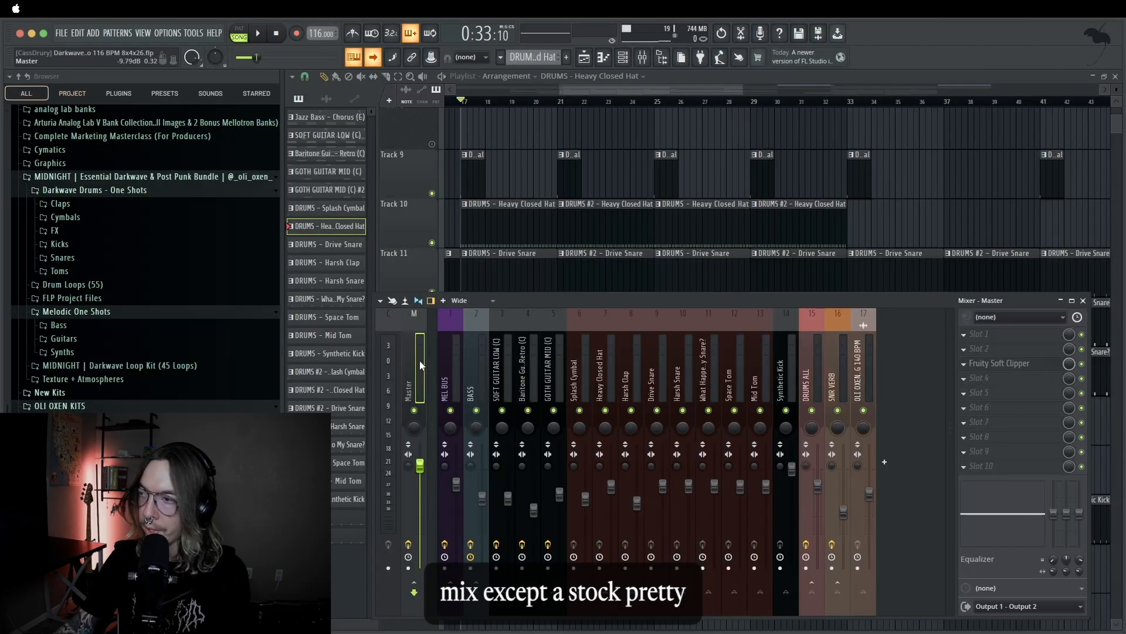
left_click(1003, 363)
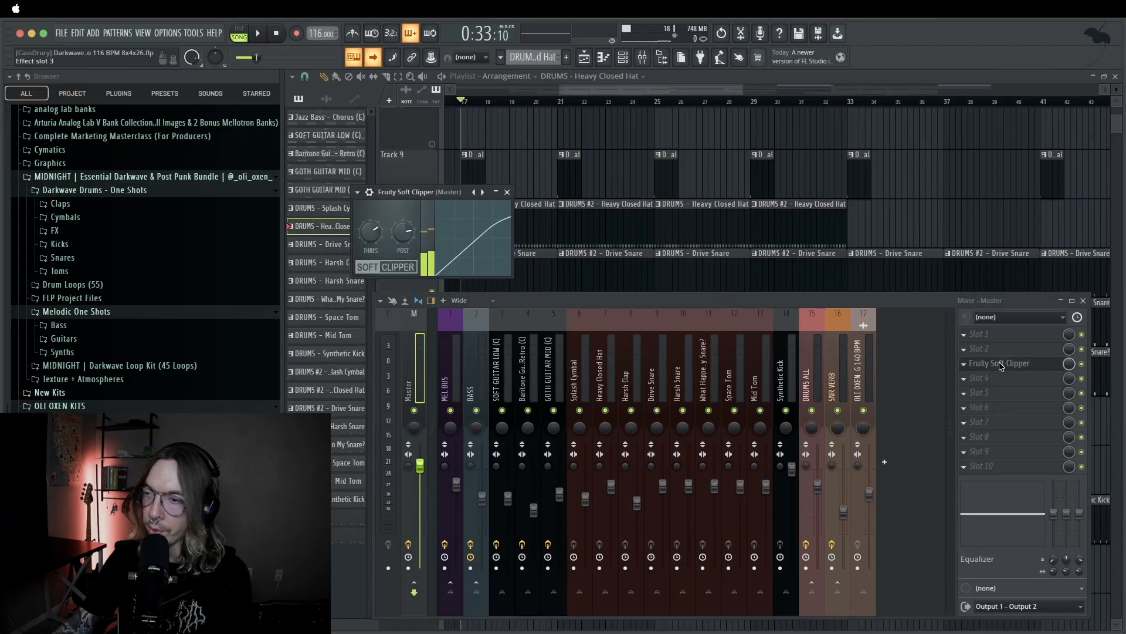
left_click_drag(432, 194, 558, 231)
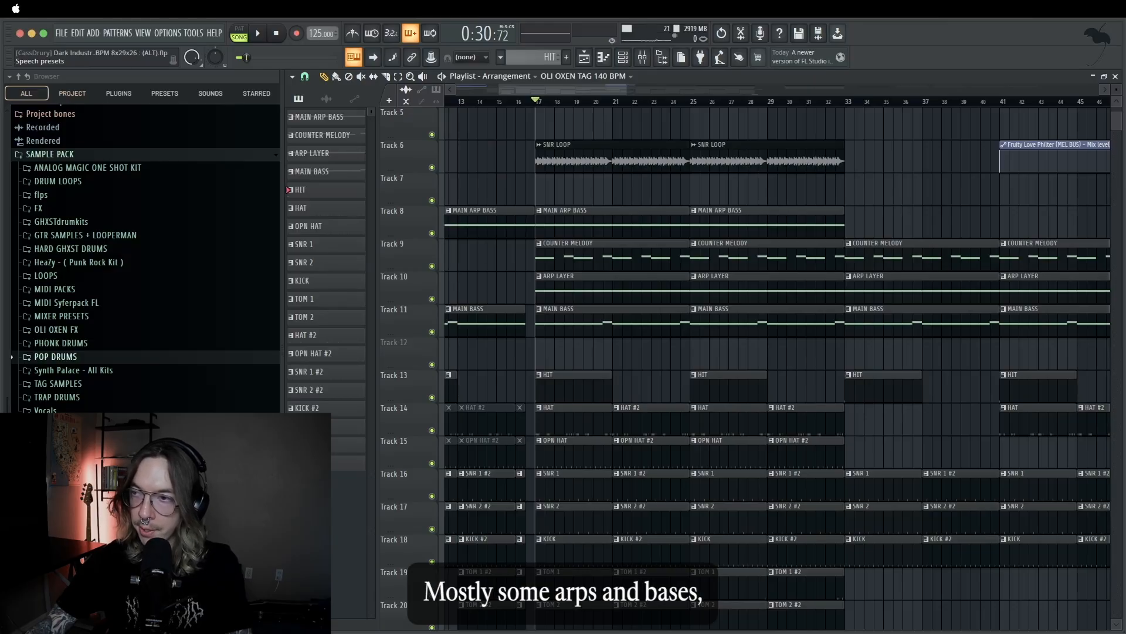
scroll(433, 200, "down", 1)
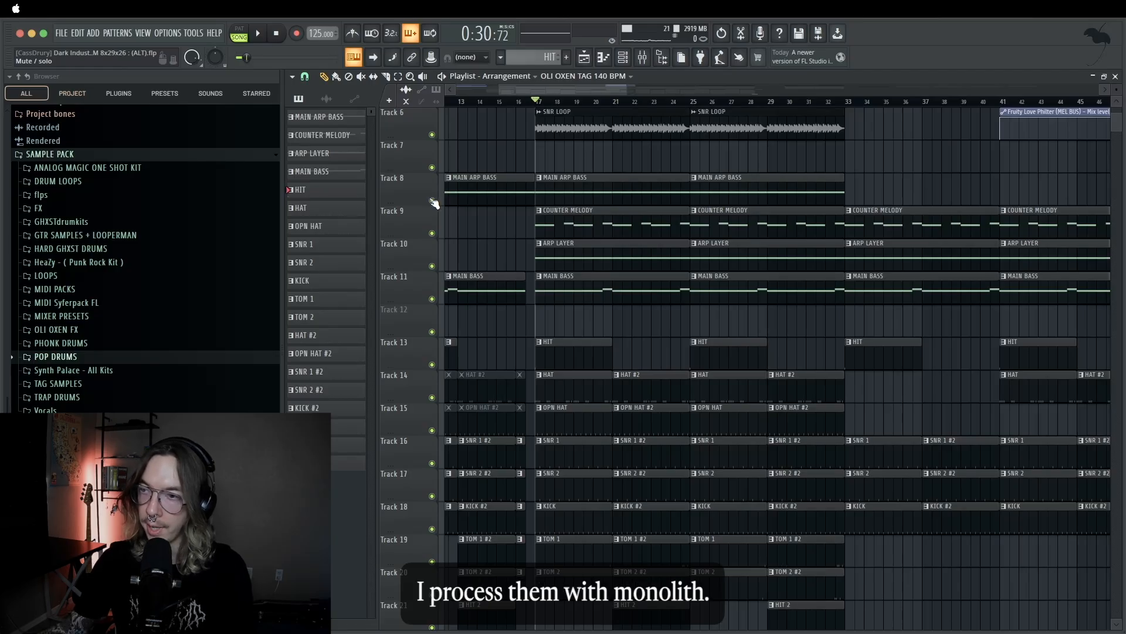
Solo playlist tracks 8 to 11, which hold the four synth layers.
right_click(432, 200)
left_click(432, 233)
left_click(432, 266)
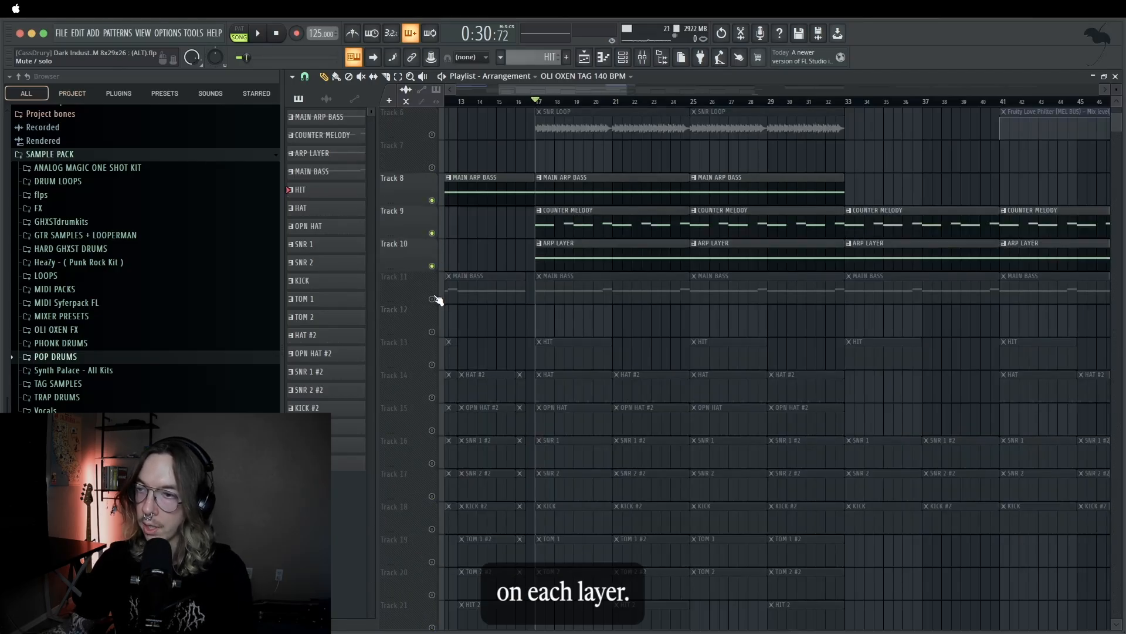
left_click(433, 299)
Show the mixer and inspect the effects on MEL BUS and the four Analog Lab V channels routed to it.
scroll(466, 284, "up", 2)
key("F9")
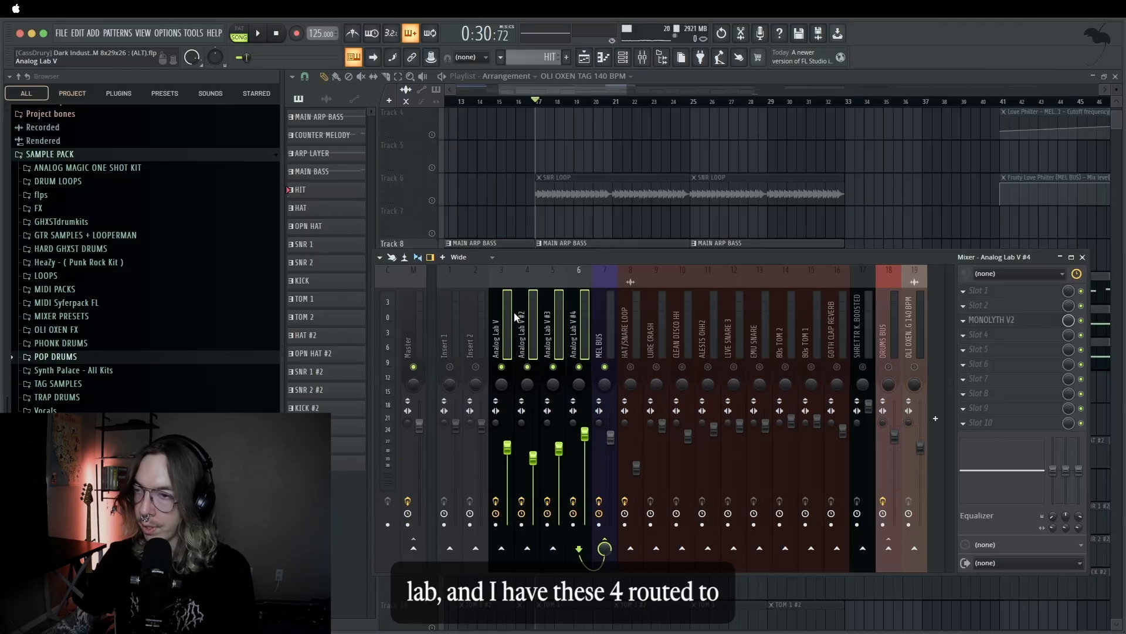
left_click(609, 322)
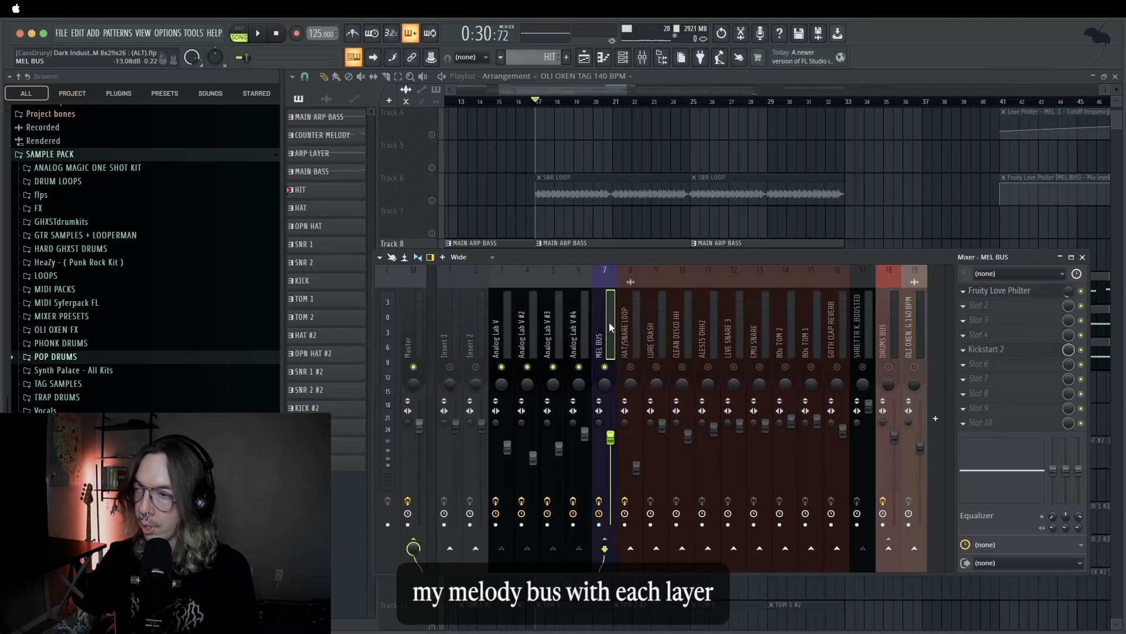
left_click(578, 326)
left_click(548, 324)
left_click(524, 323)
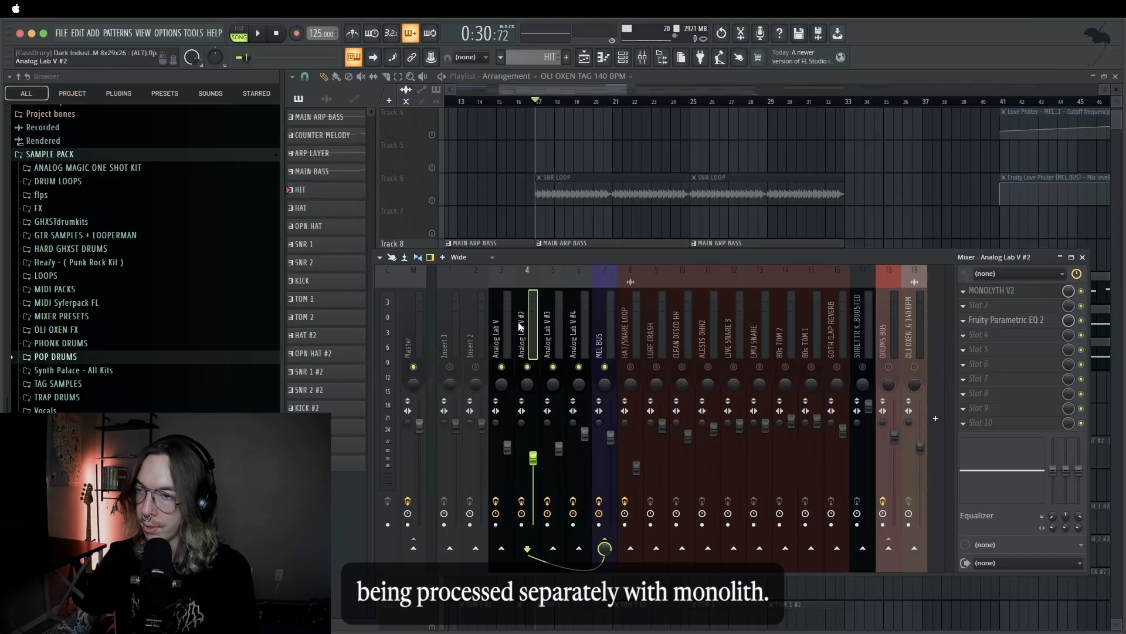
left_click(502, 322)
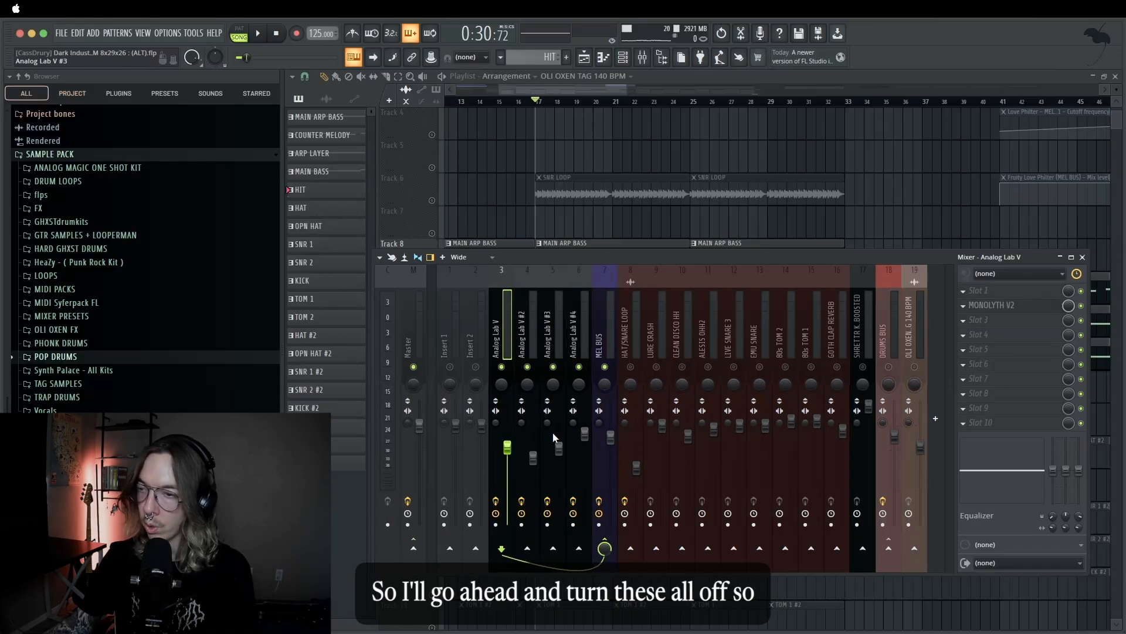
Bypass the effects on the Analog Lab V channels and audition the four synth layers without MONOLYTH V2.
left_click(495, 500)
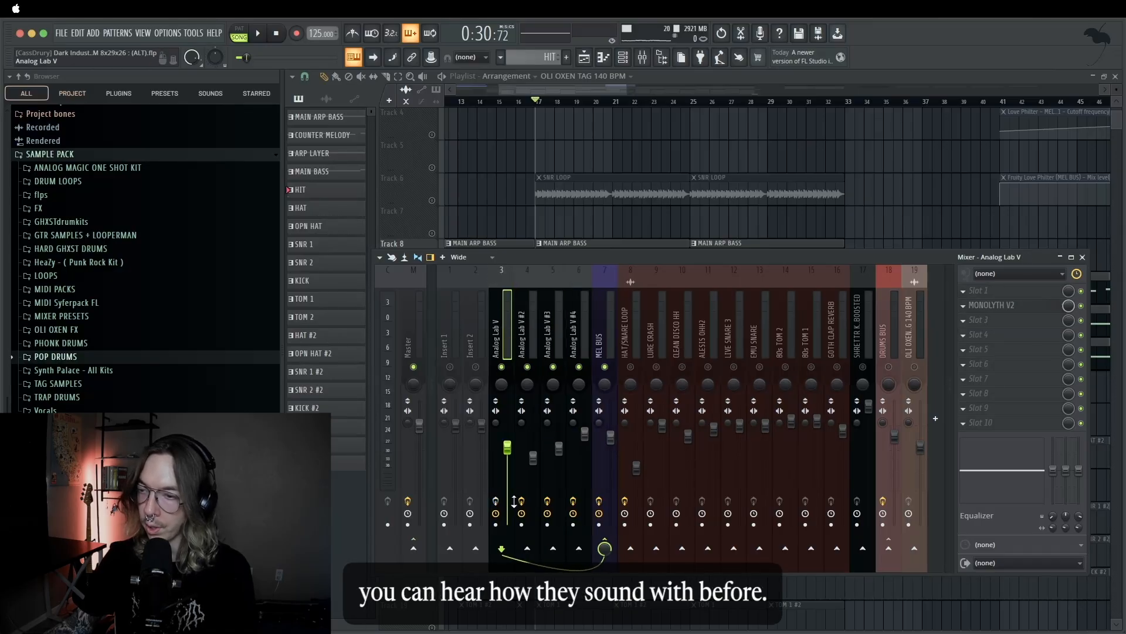
left_click(522, 500)
left_click(547, 501)
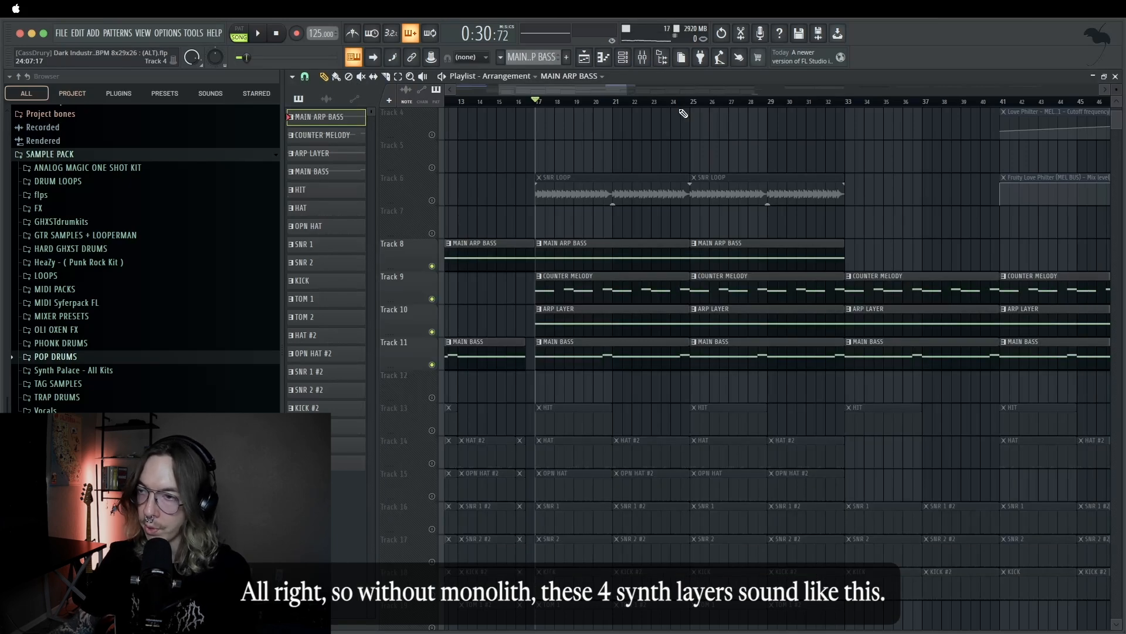
key("space")
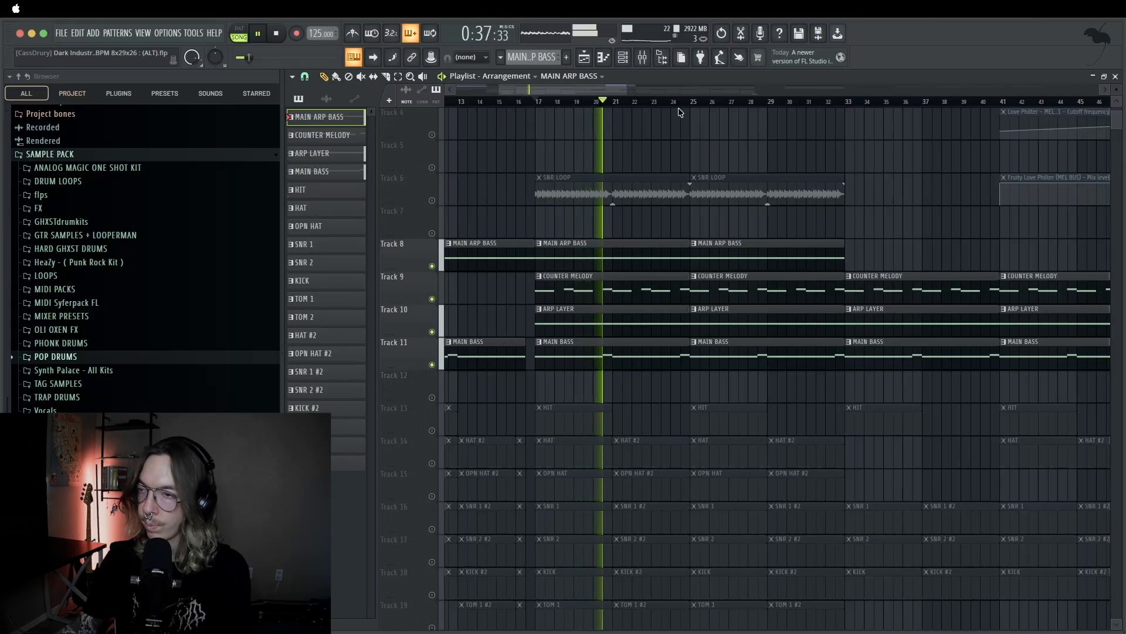
key("space")
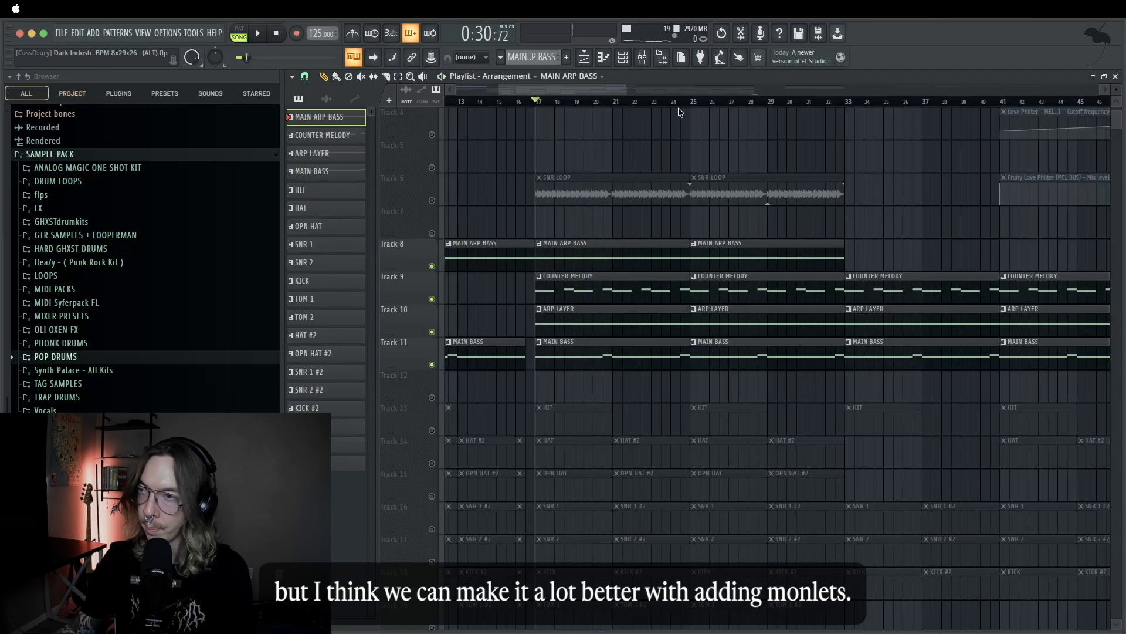
Go through the Analog Lab V mixer channels, open MONOLYTH V2 on Analog Lab V #4 and view its presets.
left_click(643, 59)
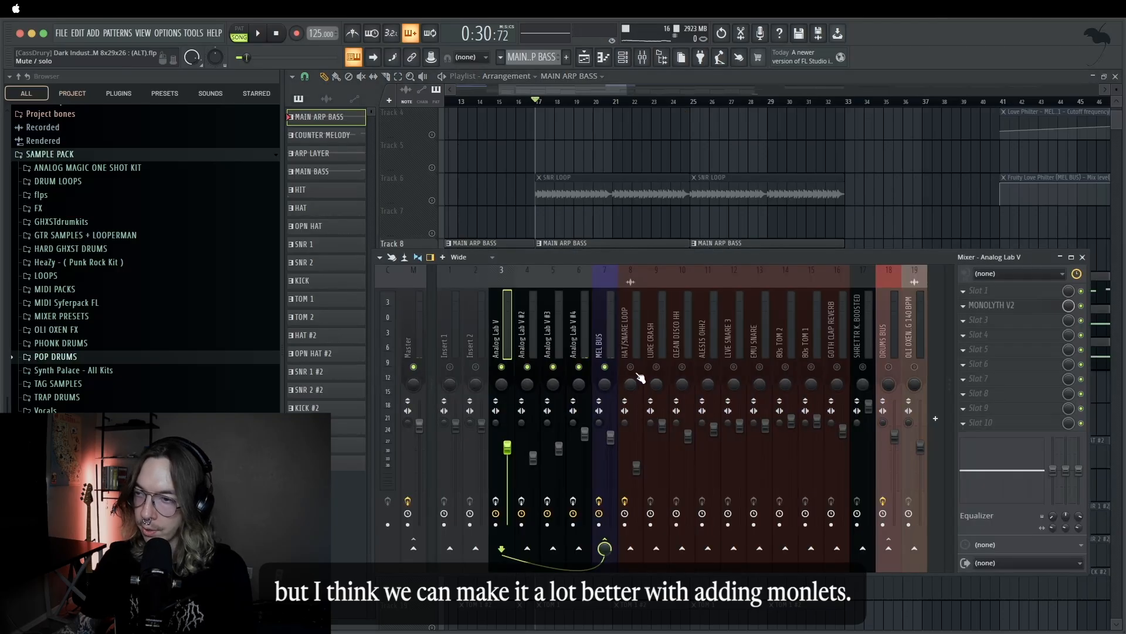
left_click(521, 345)
left_click(547, 345)
left_click(575, 345)
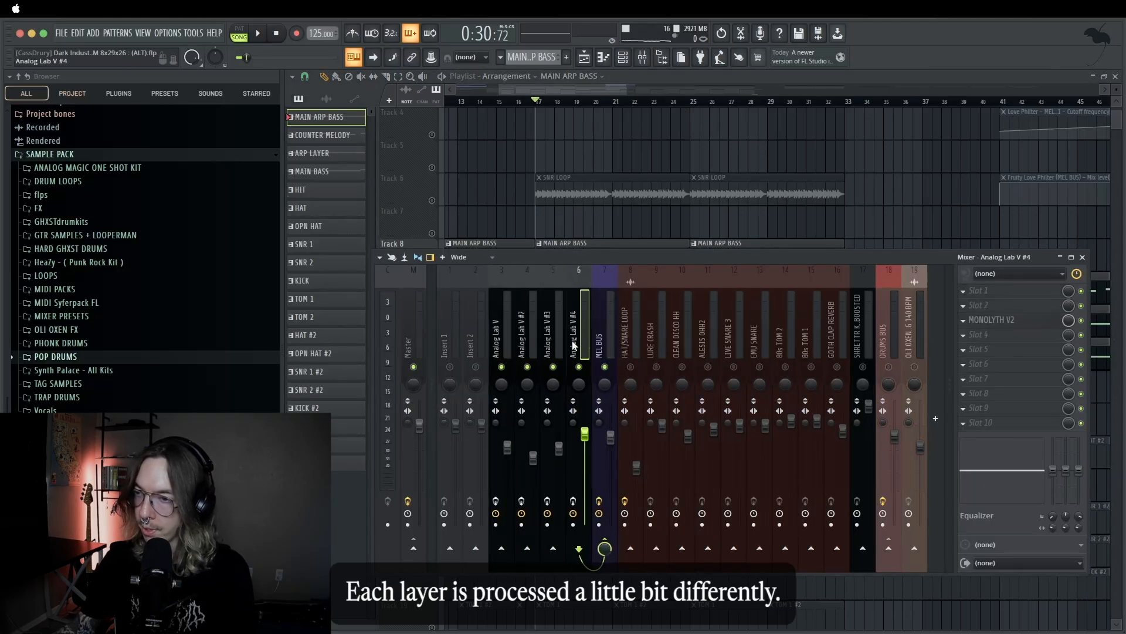
left_click(973, 320)
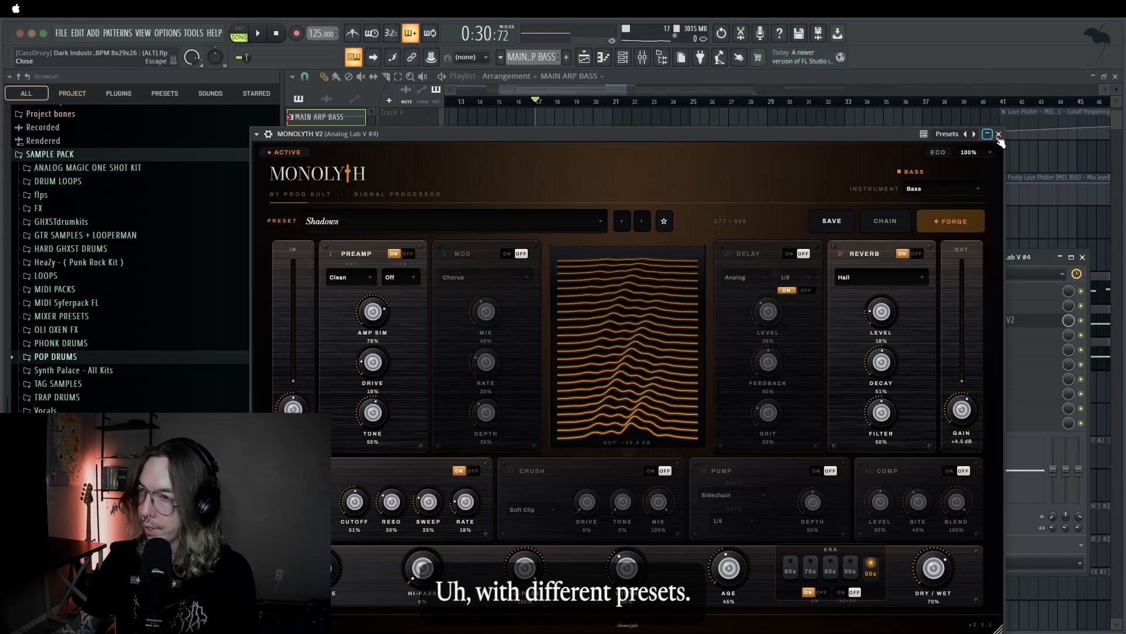
left_click(523, 221)
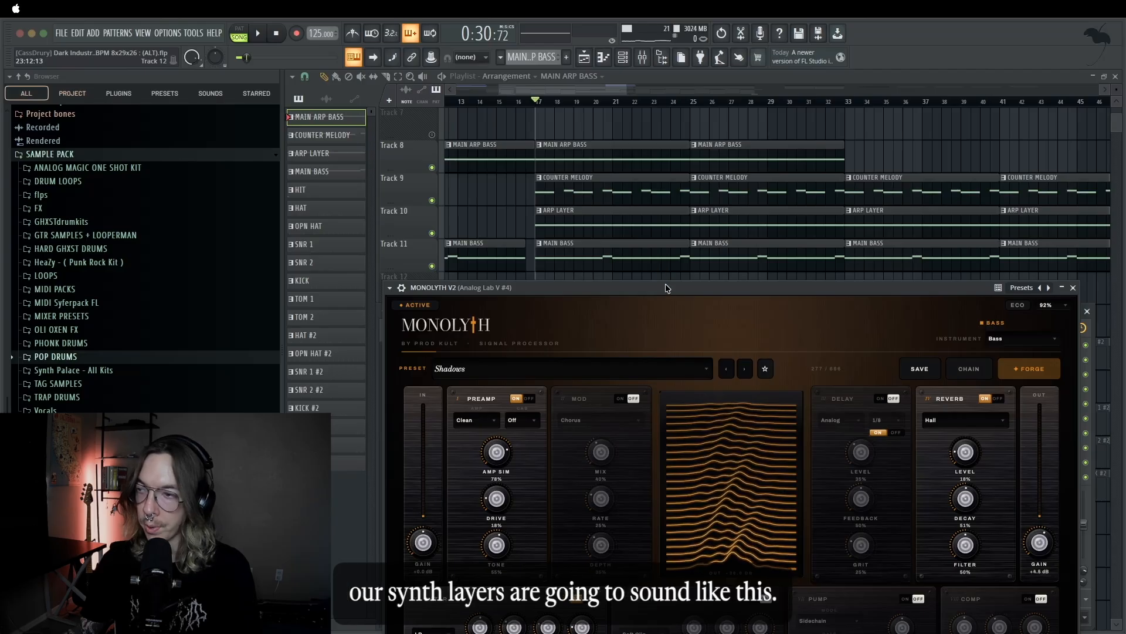
Audition the four synth layers with MONOLYTH V2 active and reposition the plugin window.
key("space")
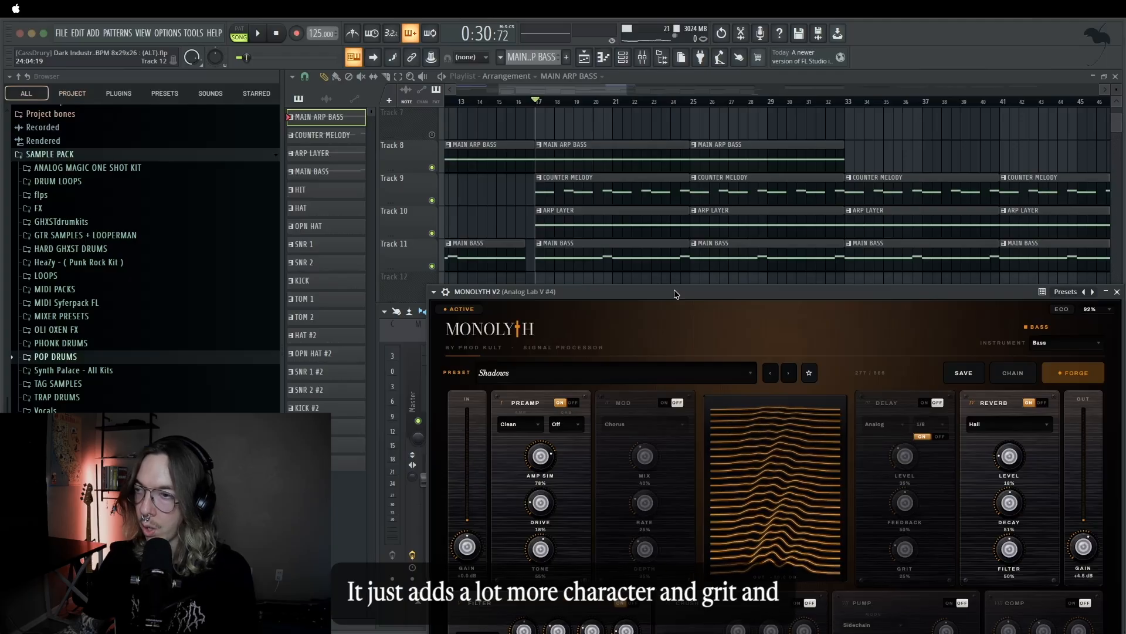
left_click_drag(675, 294, 679, 291)
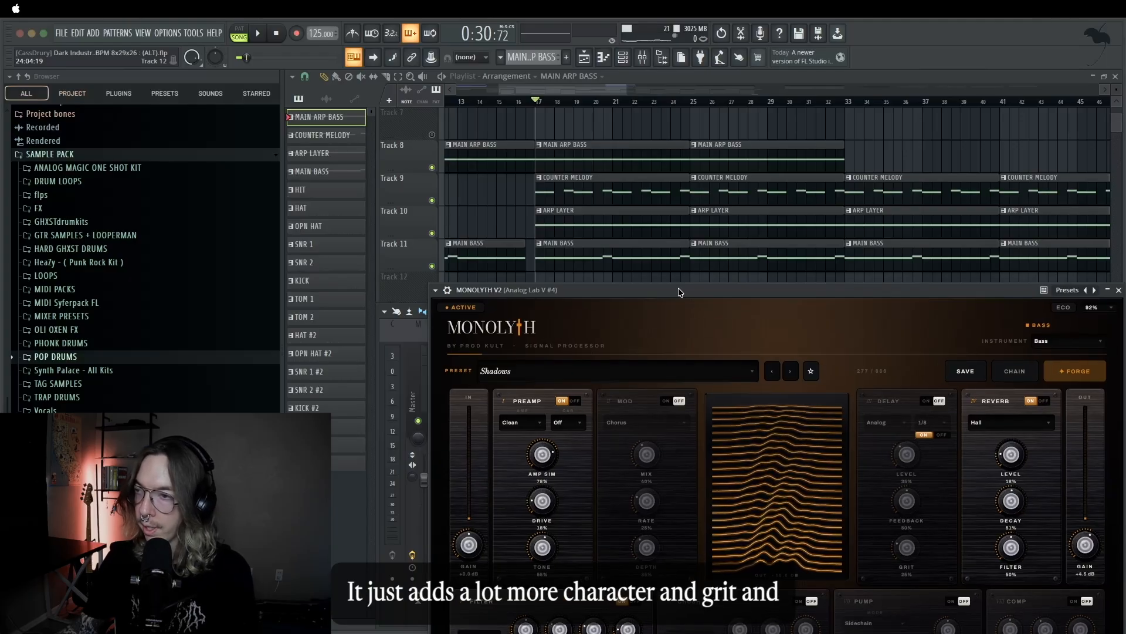
left_click_drag(680, 291, 653, 267)
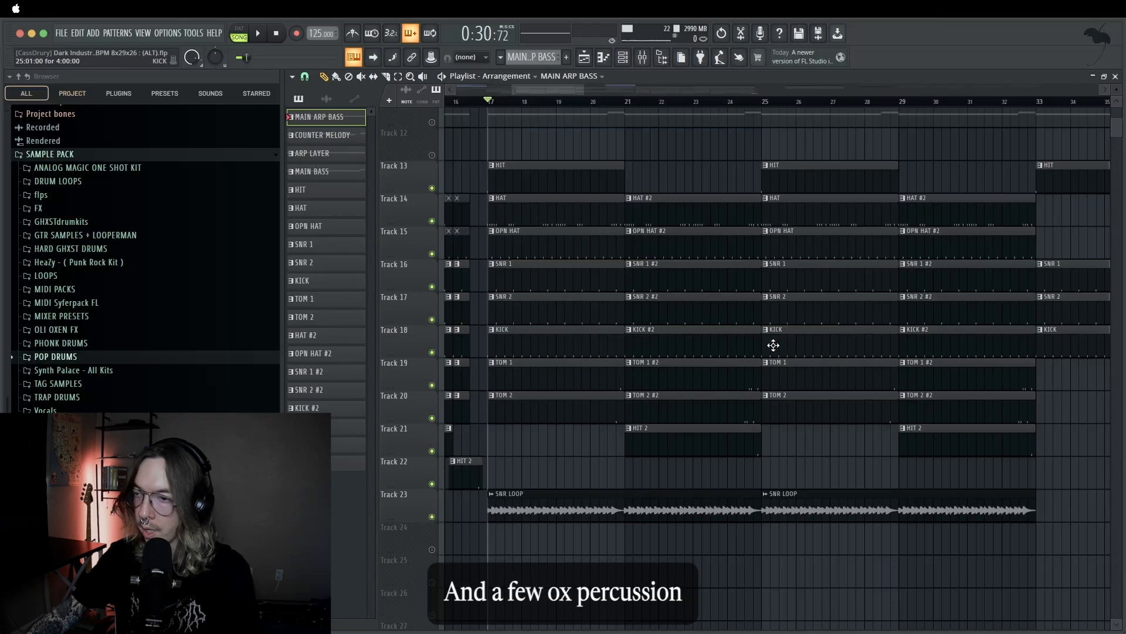
Pick the HIT clip on track 13, show the mixer and select the DRUMS BUS channel.
left_click(577, 190)
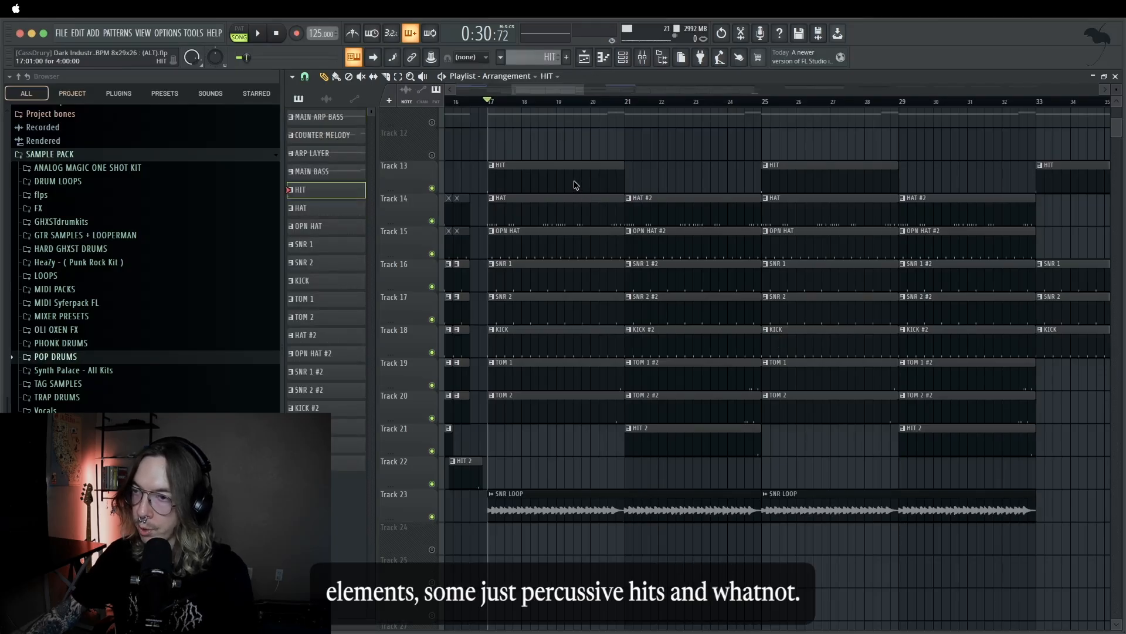
key("F9")
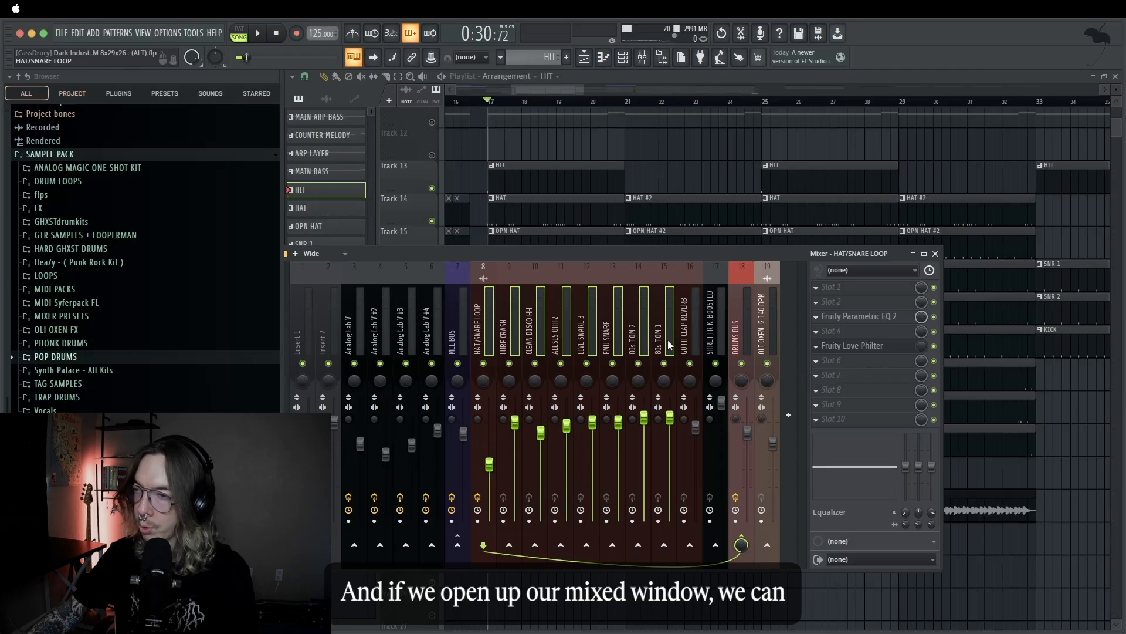
left_click(739, 335)
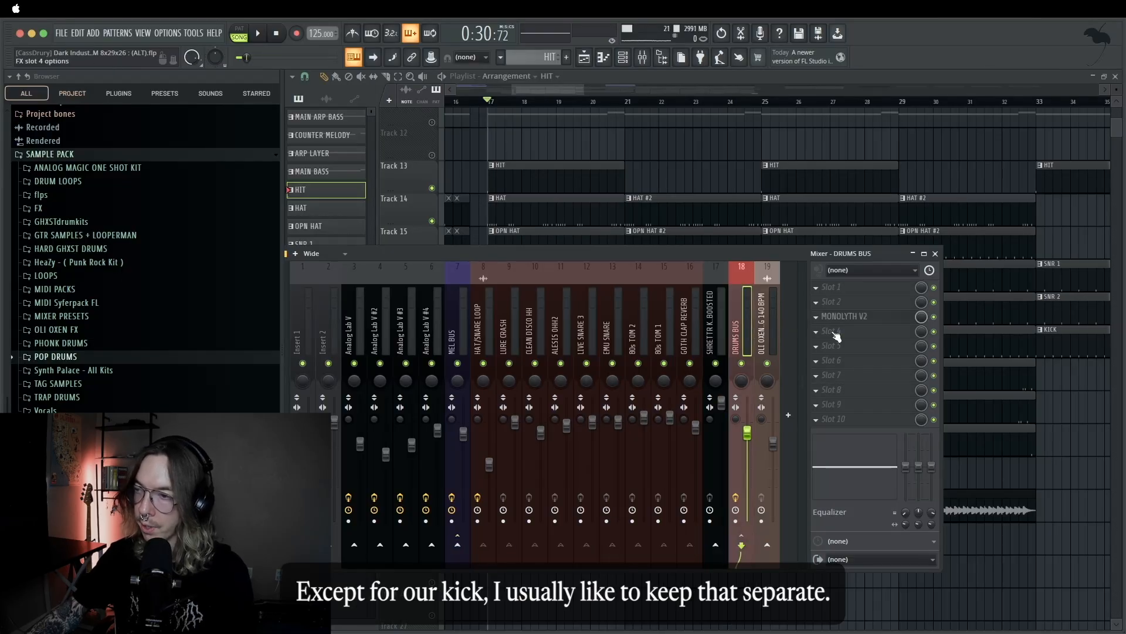
Audition the drum tracks with MONOLYTH V2 bypassed on DRUMS BUS, and pick the HAT #2 clip on track 14.
key("F9")
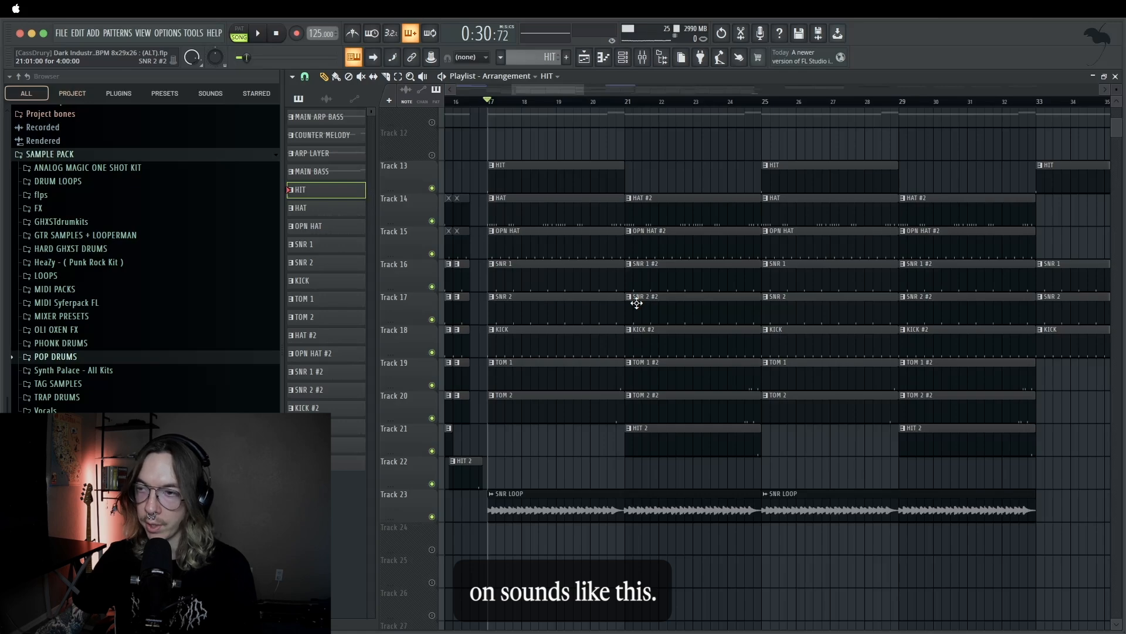
key("space")
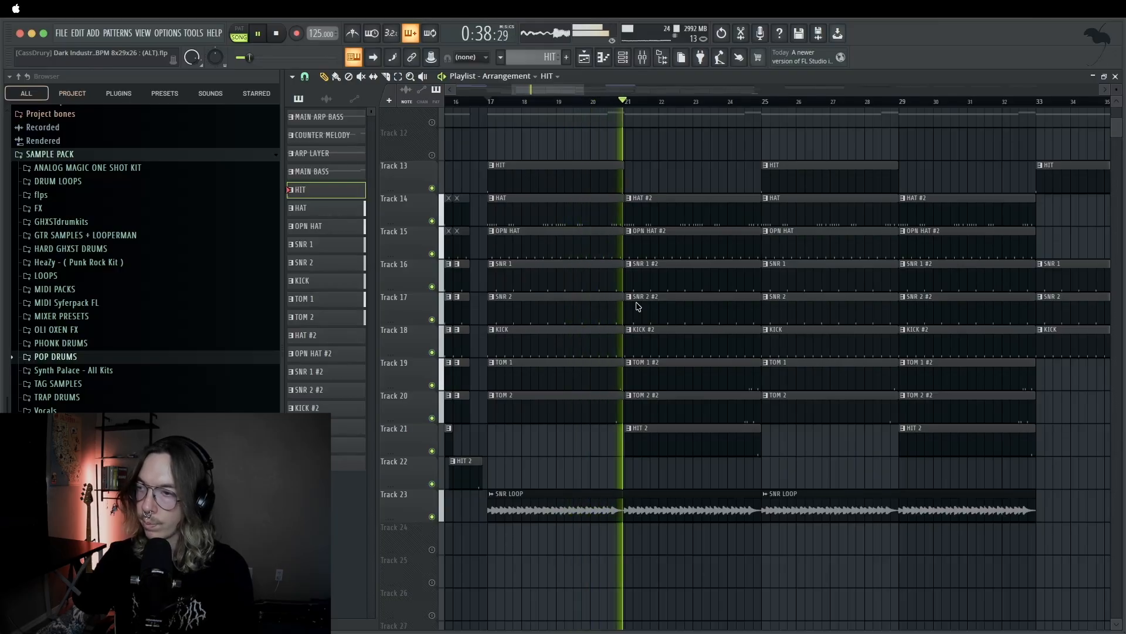
key("space")
left_click(641, 199)
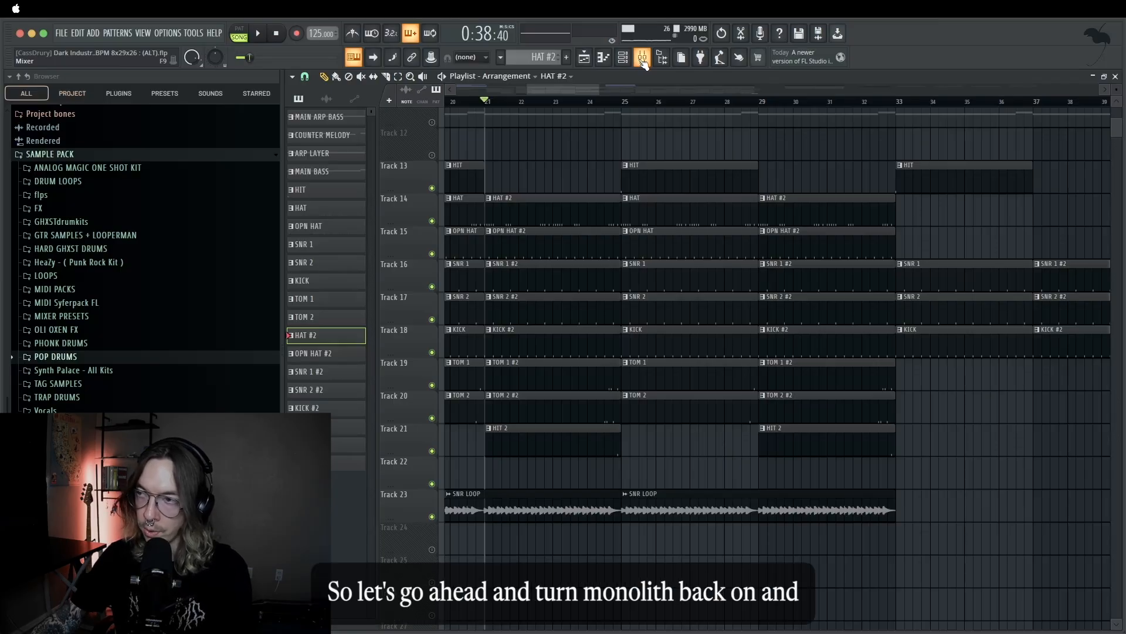
Turn MONOLYTH V2 back on in the DRUMS BUS channel and audition the drum tracks from bar 21.
left_click(642, 59)
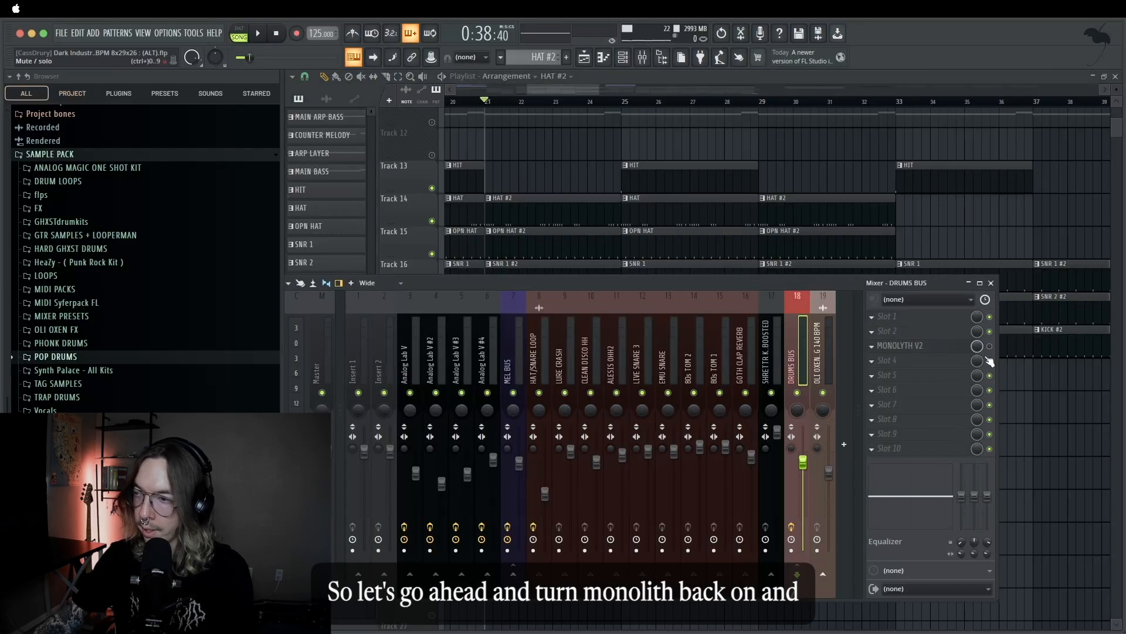
key("F9")
key("space")
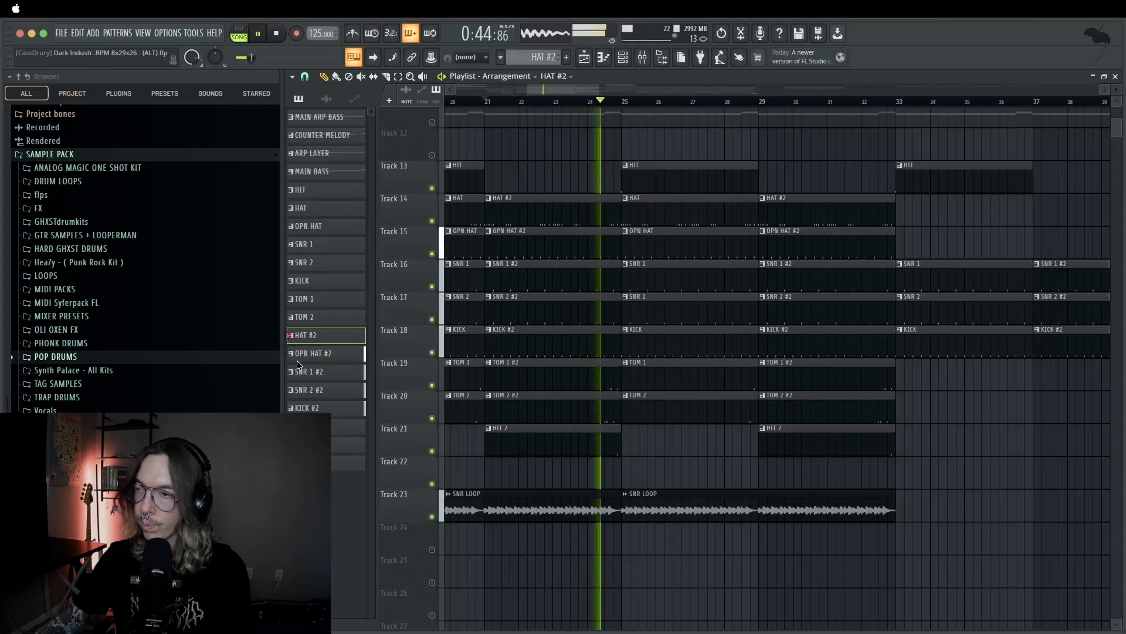
key("space")
Open MONOLYTH V2 on DRUMS BUS, reposition its window and show the Coldwave Machine preset in the preset browser.
key("F9")
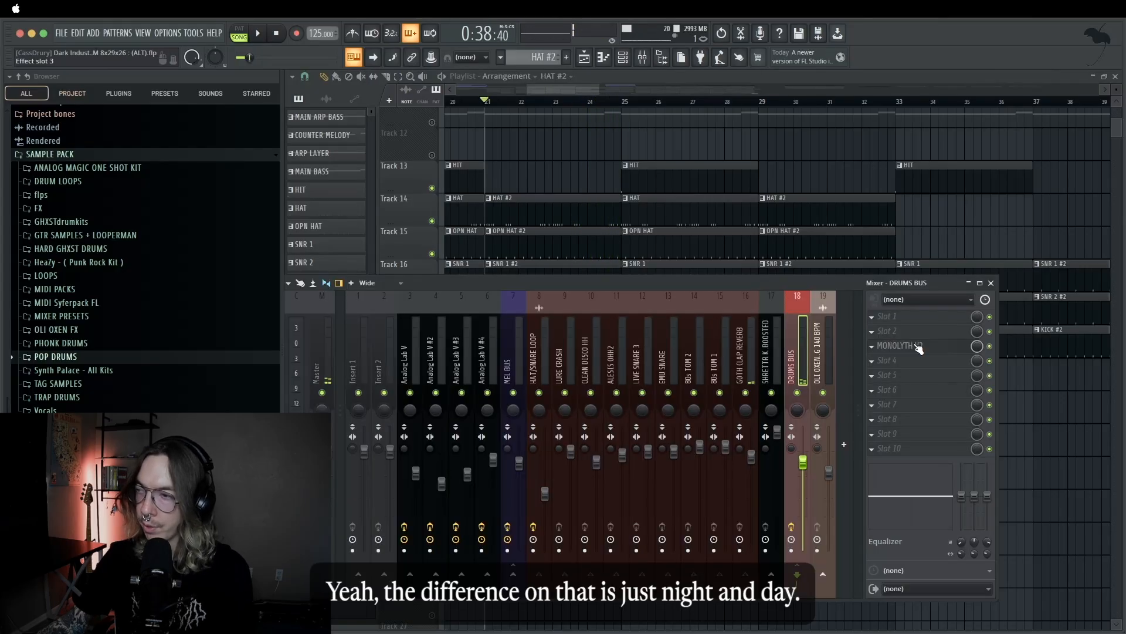
left_click(915, 346)
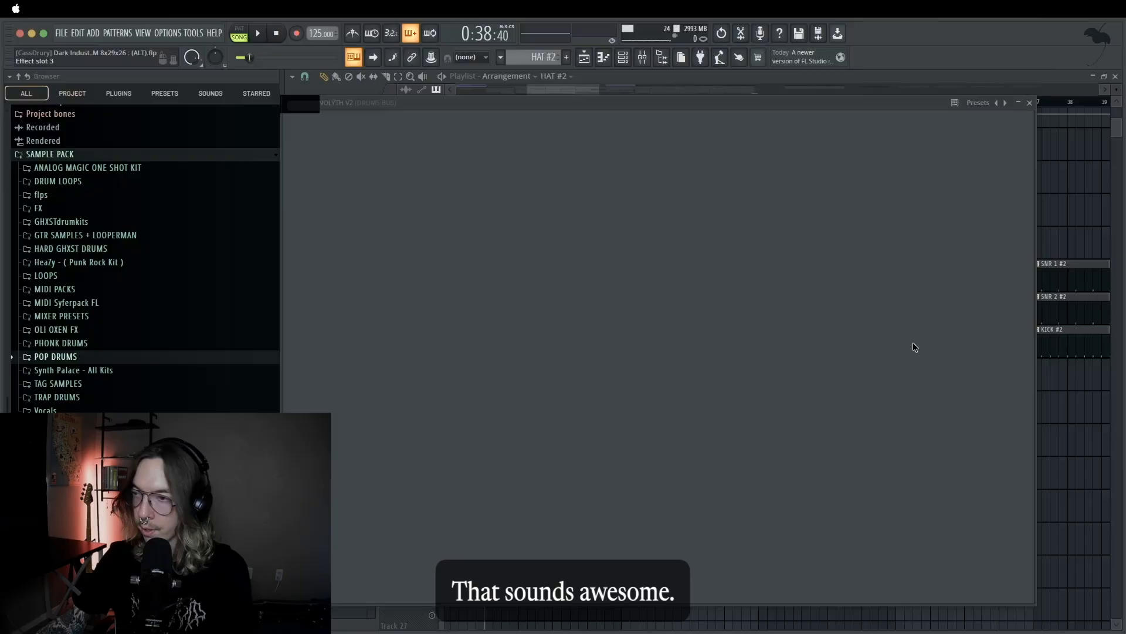
mouse_move(625, 105)
left_mouse_down()
mouse_move(603, 126)
mouse_move(642, 103)
left_mouse_up()
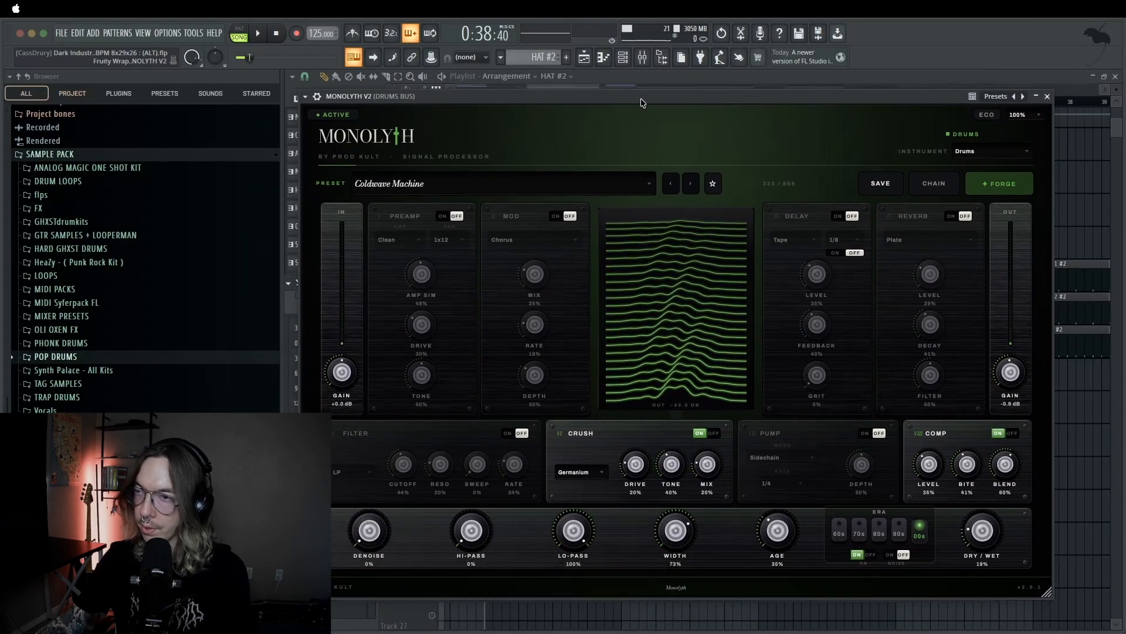
left_click_drag(548, 97, 583, 102)
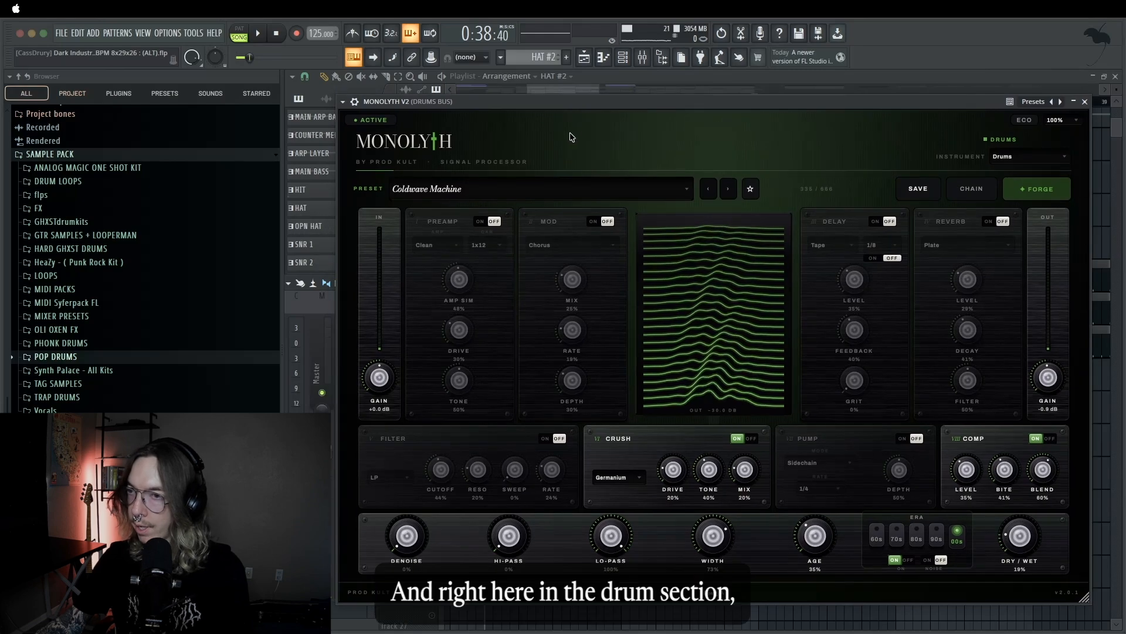
left_click(563, 190)
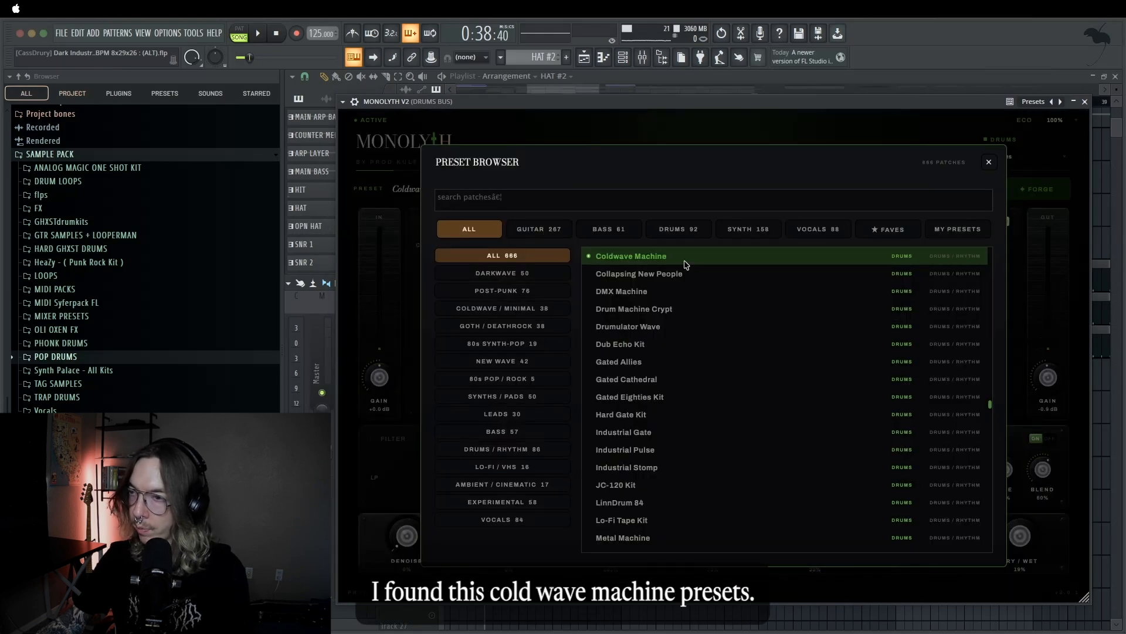
left_click(989, 162)
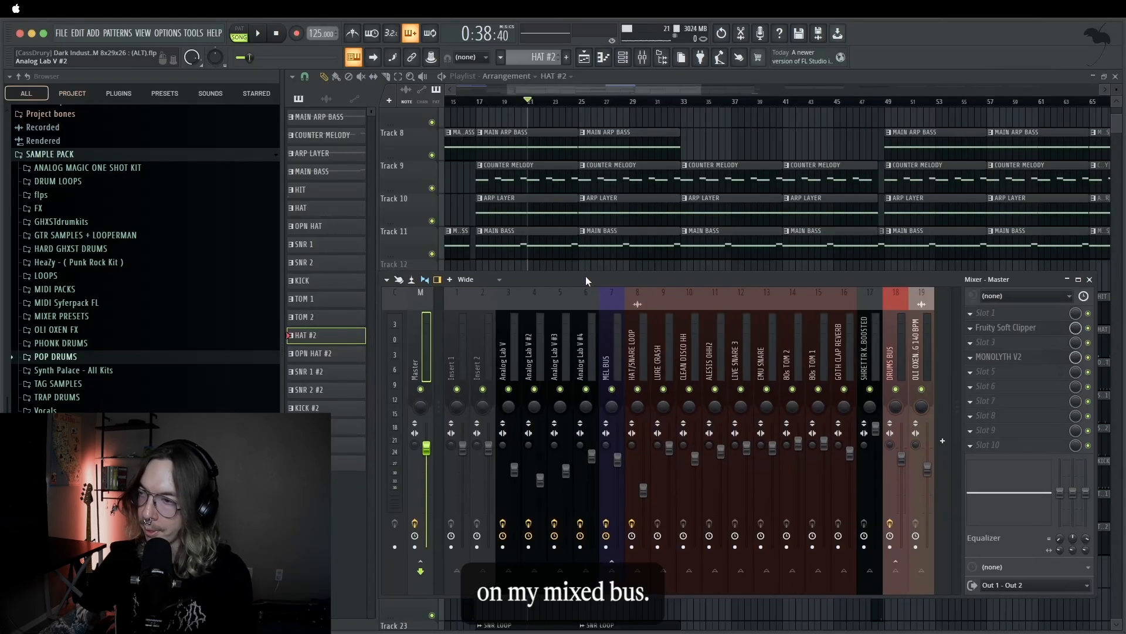
Reposition the mixer and inspect Fruity Soft Clipper and MONOLYTH V2 on the Master channel.
left_click_drag(575, 270, 585, 275)
left_click(1019, 328)
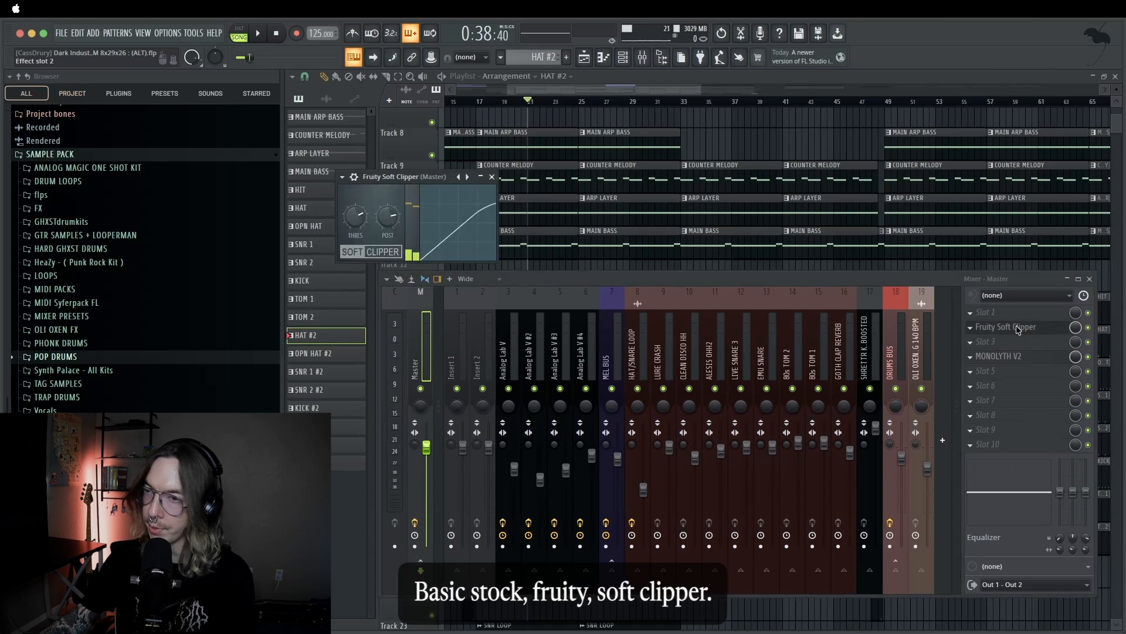
left_click(1018, 330)
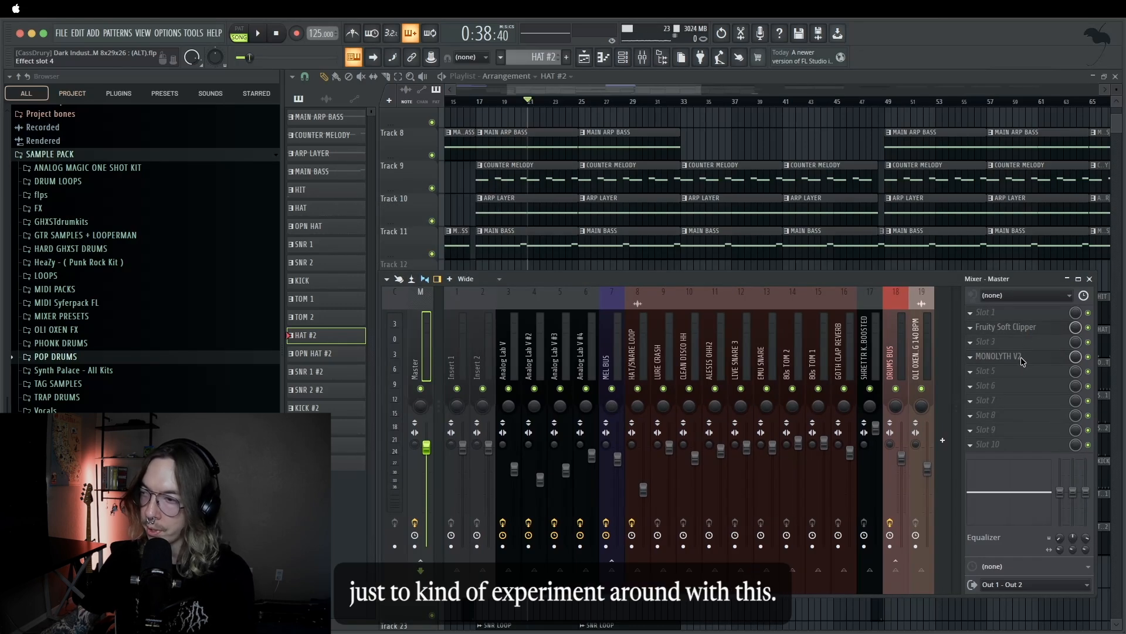
left_click(1019, 355)
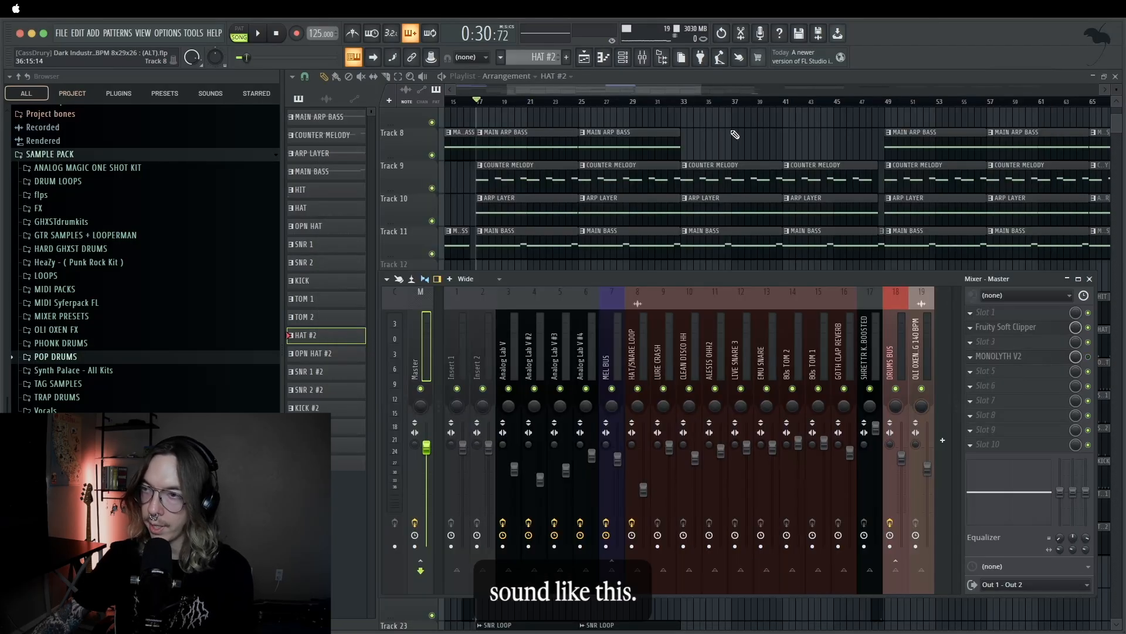
Audition the full arrangement from bar 17 with MONOLYTH V2 bypassed on the Master channel and again with it enabled.
key("F9")
key("space")
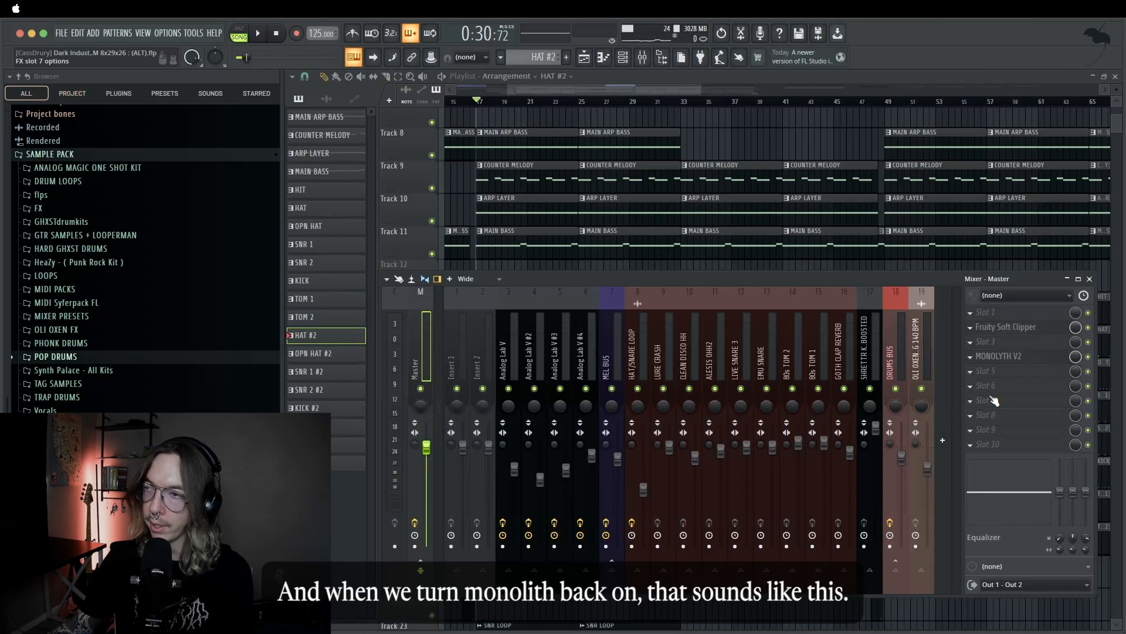
key("F9")
key("space")
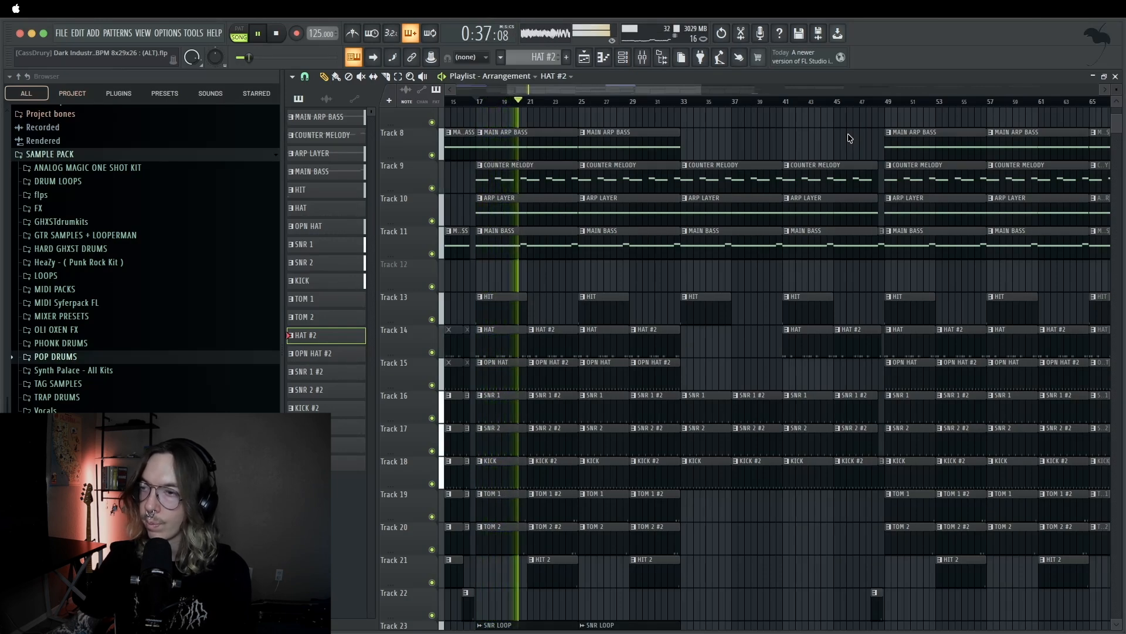
key("space")
key("F9")
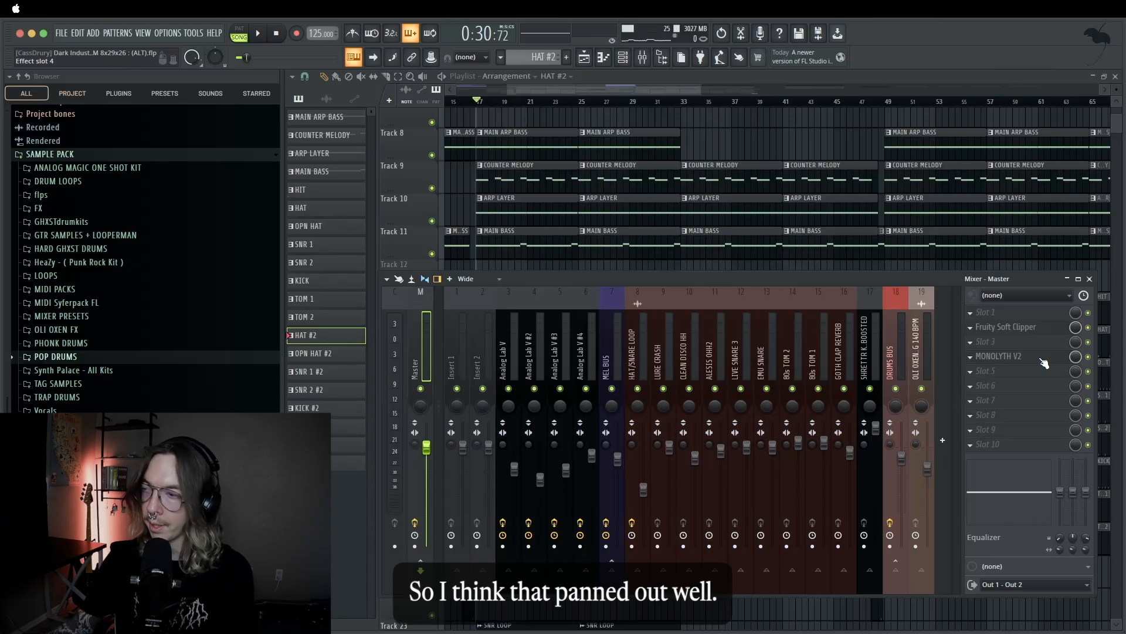
key("F9")
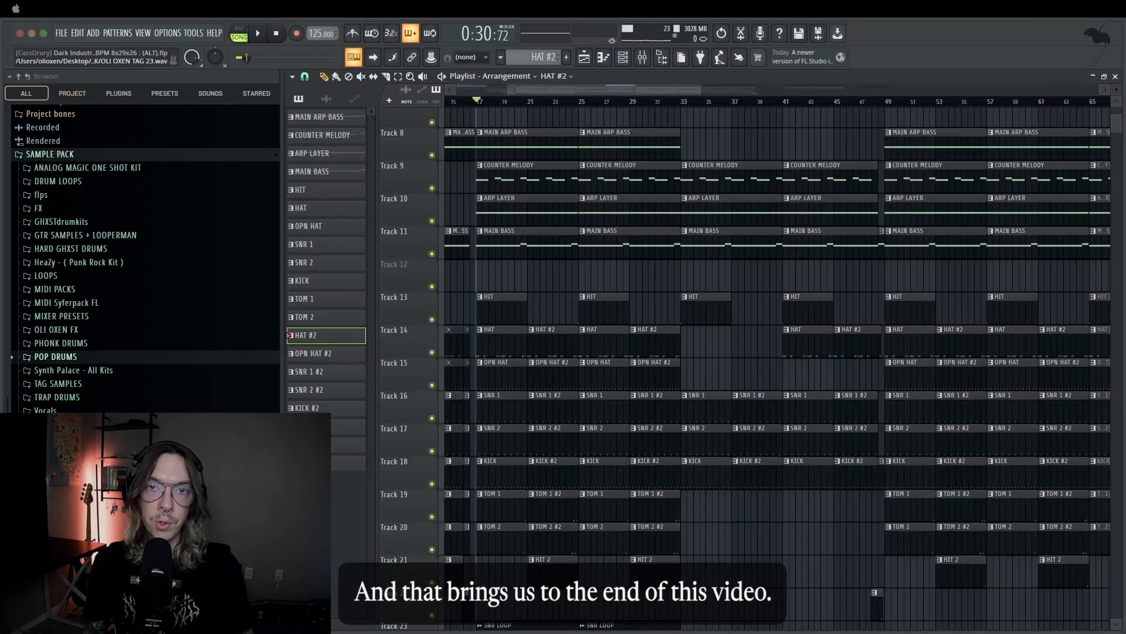